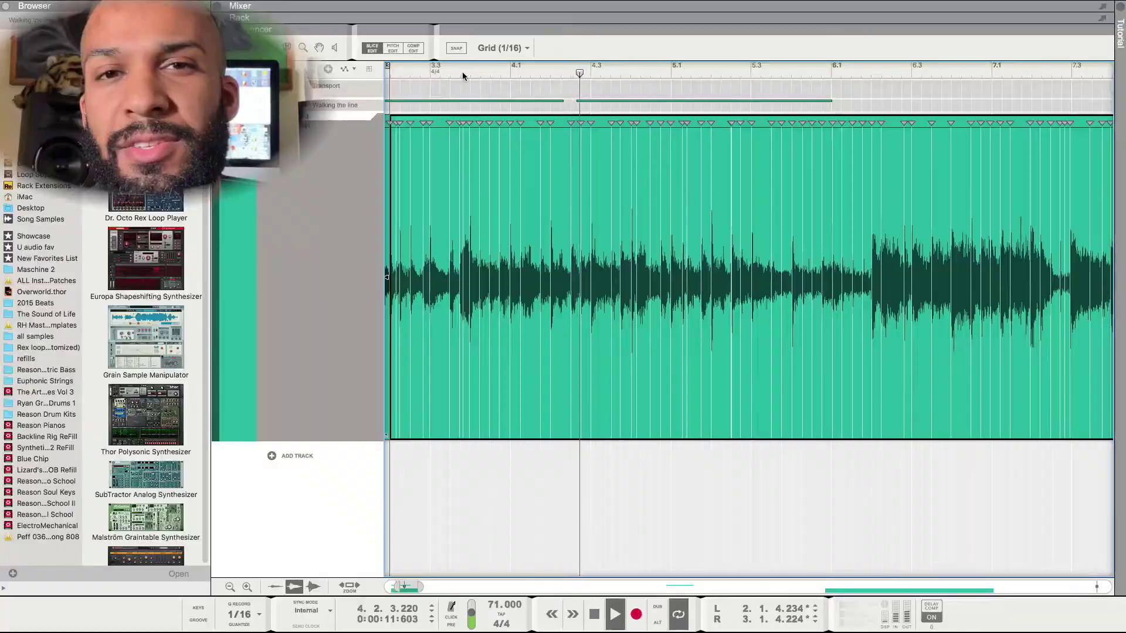
left_click(463, 75)
scroll(462, 75, "up", 3)
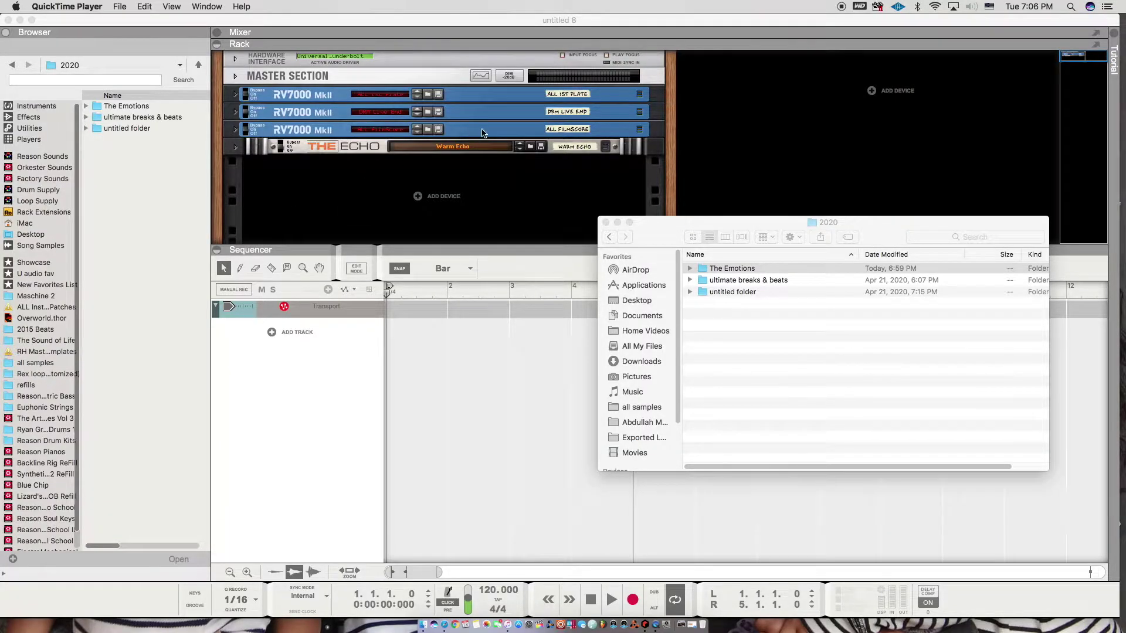
- Move the Finder window clear of the Reason browser and show the all samples folder in column view
left_click_drag(648, 222, 733, 195)
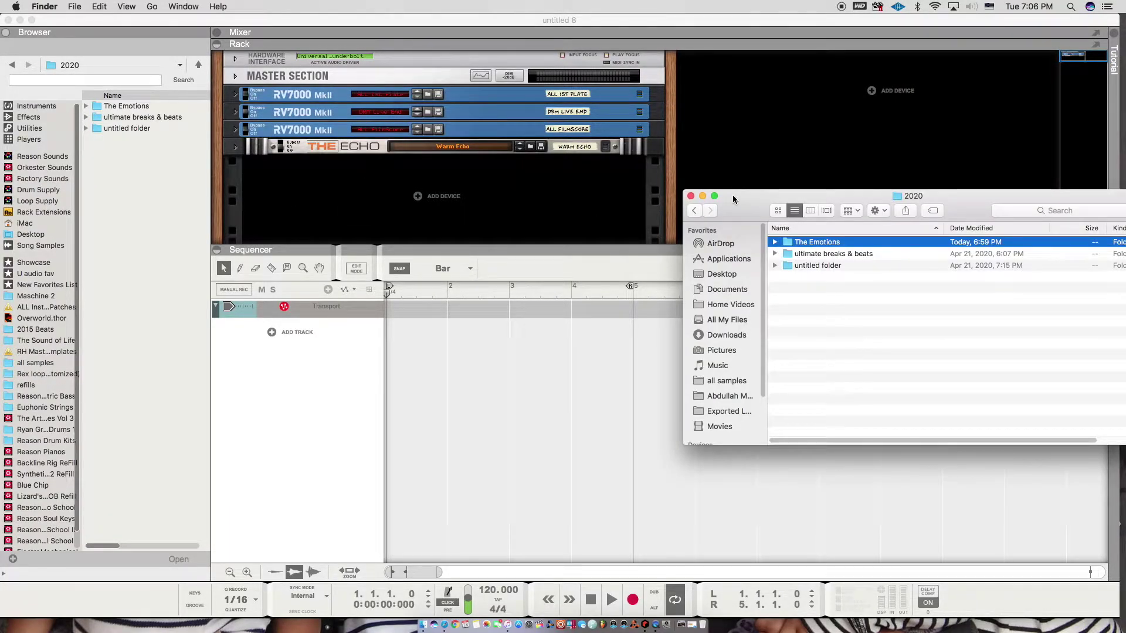
left_click_drag(733, 198, 689, 48)
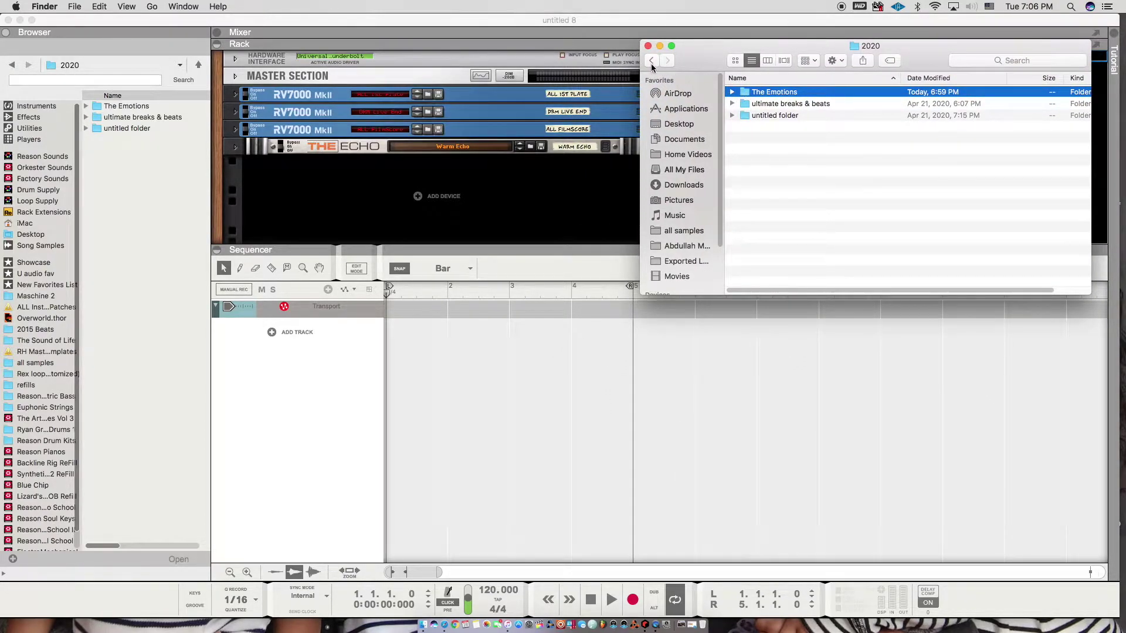
left_click(684, 231)
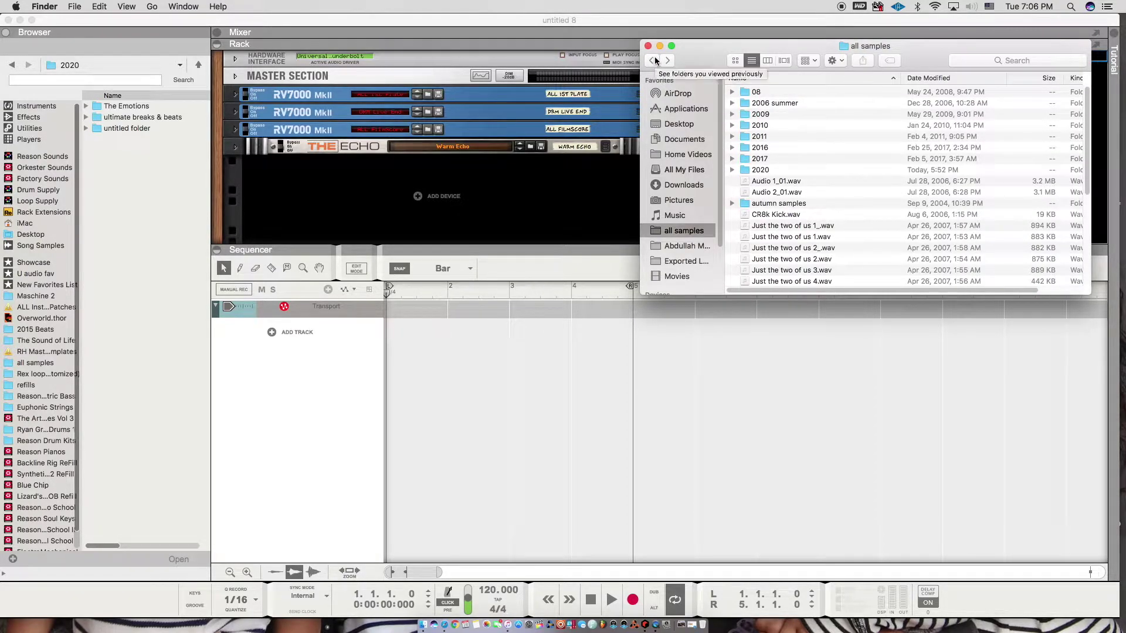
left_click(650, 60)
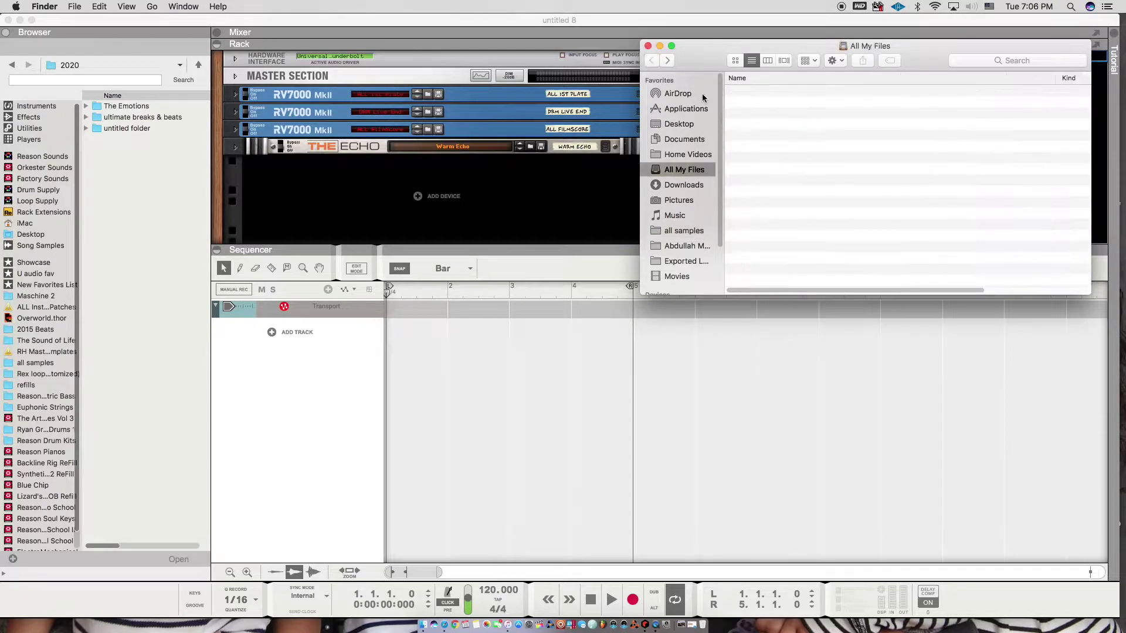
left_click(667, 60)
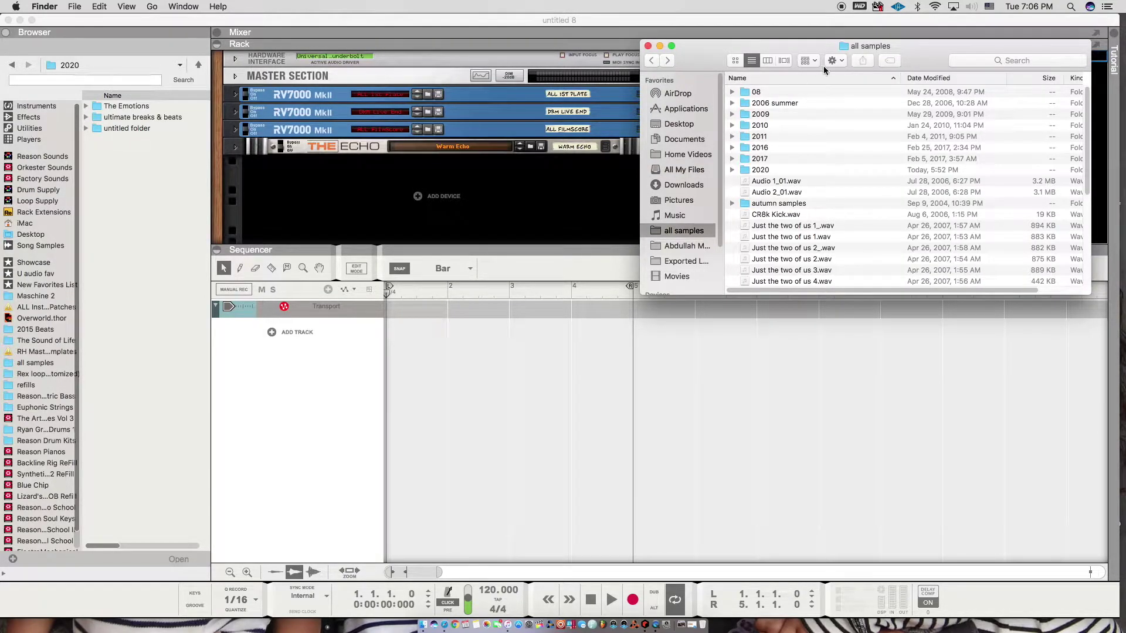
left_click(768, 60)
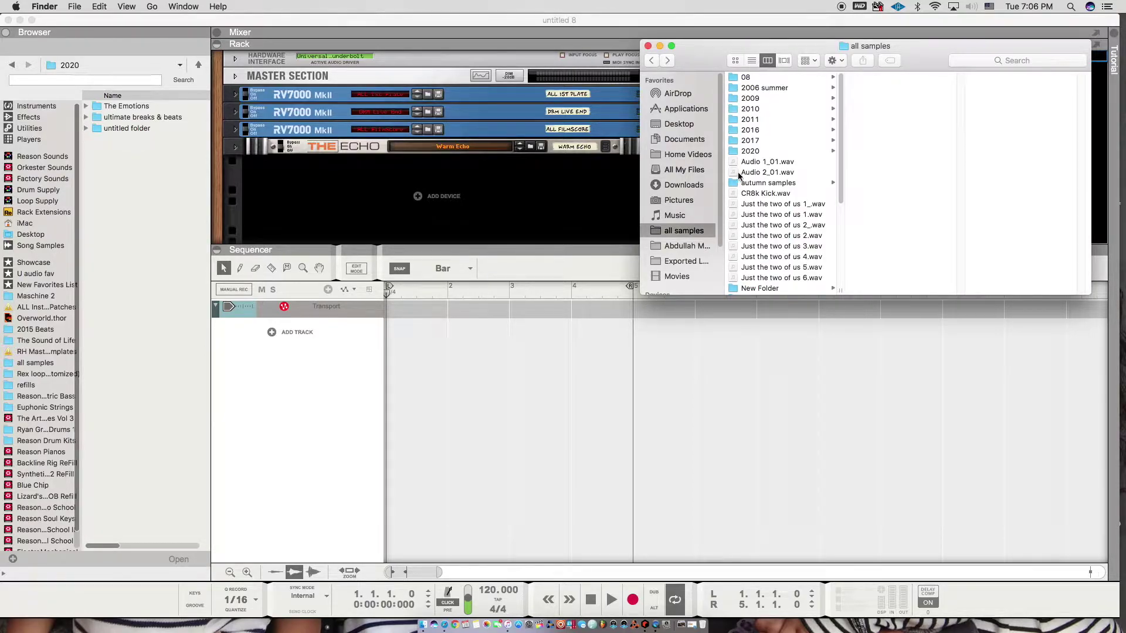
- Reveal the all samples folder in its enclosing folder and try to add it to Reason's browser shortcuts
right_click(692, 230)
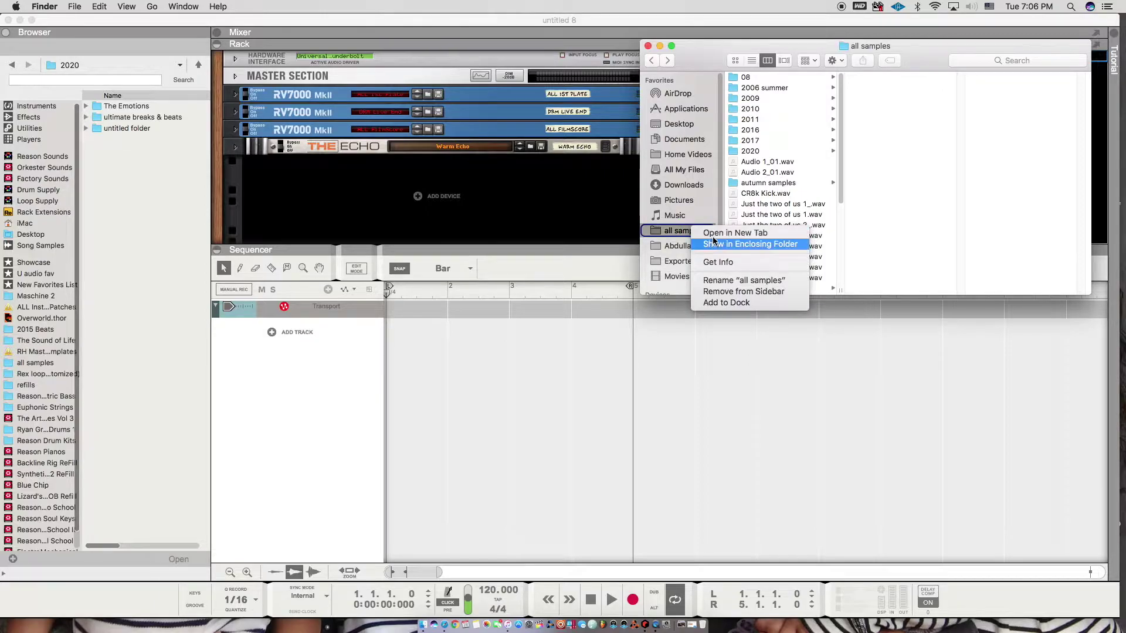
left_click(713, 244)
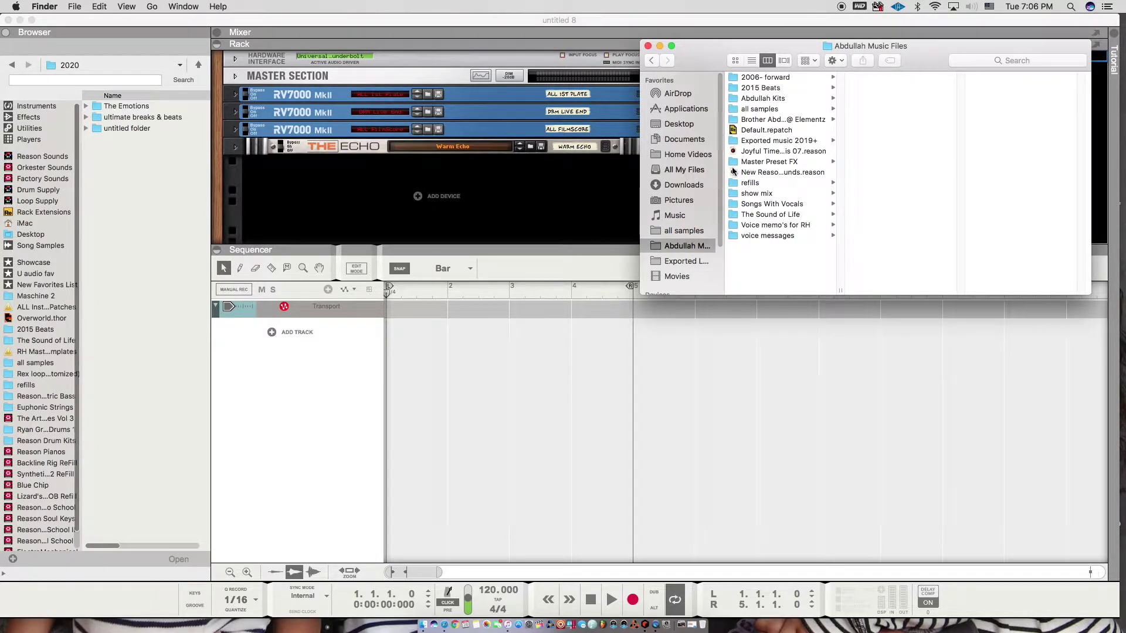
left_click(756, 110)
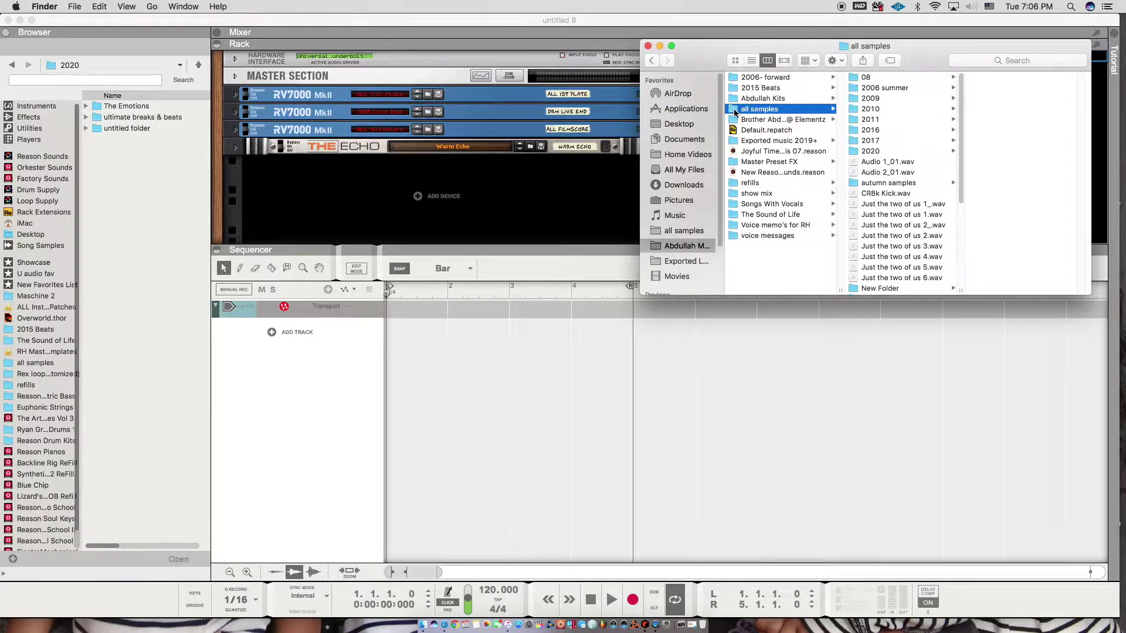
left_click_drag(735, 111, 43, 368)
- Open all samples > 2020 > The Emotions in Reason's browser and preview the three Walking the line recordings
left_click(37, 362)
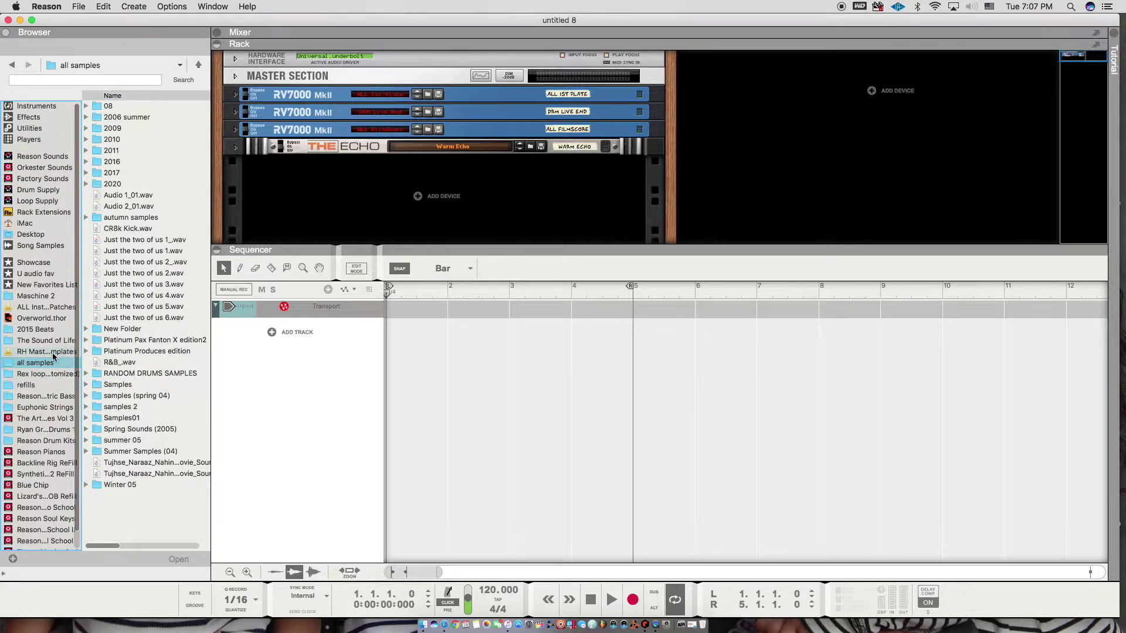
double_click(136, 186)
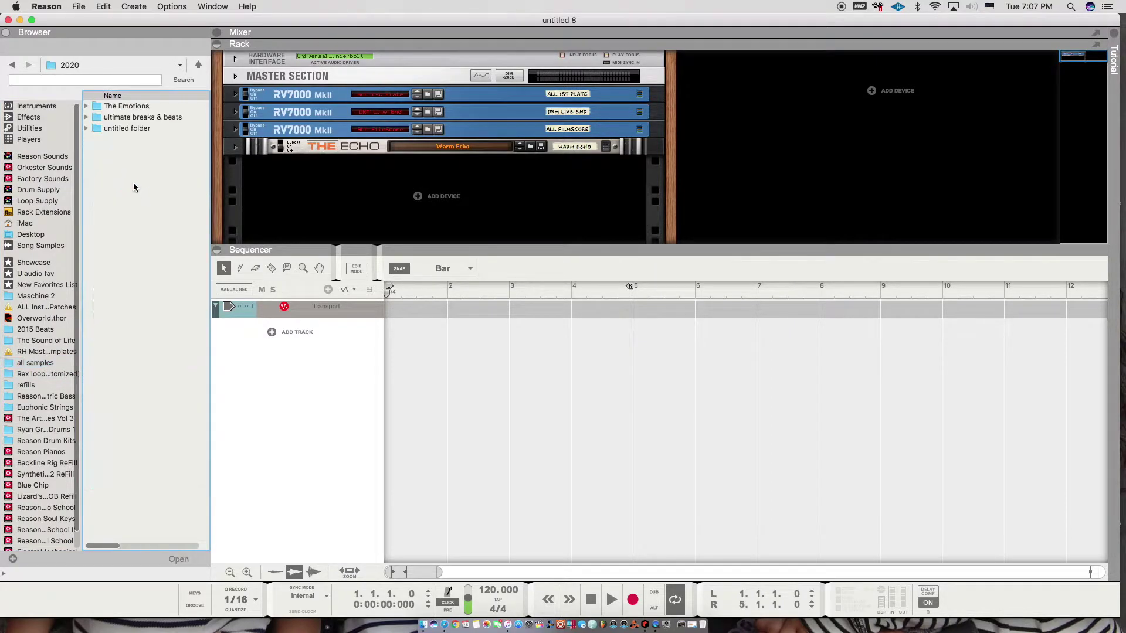
double_click(126, 106)
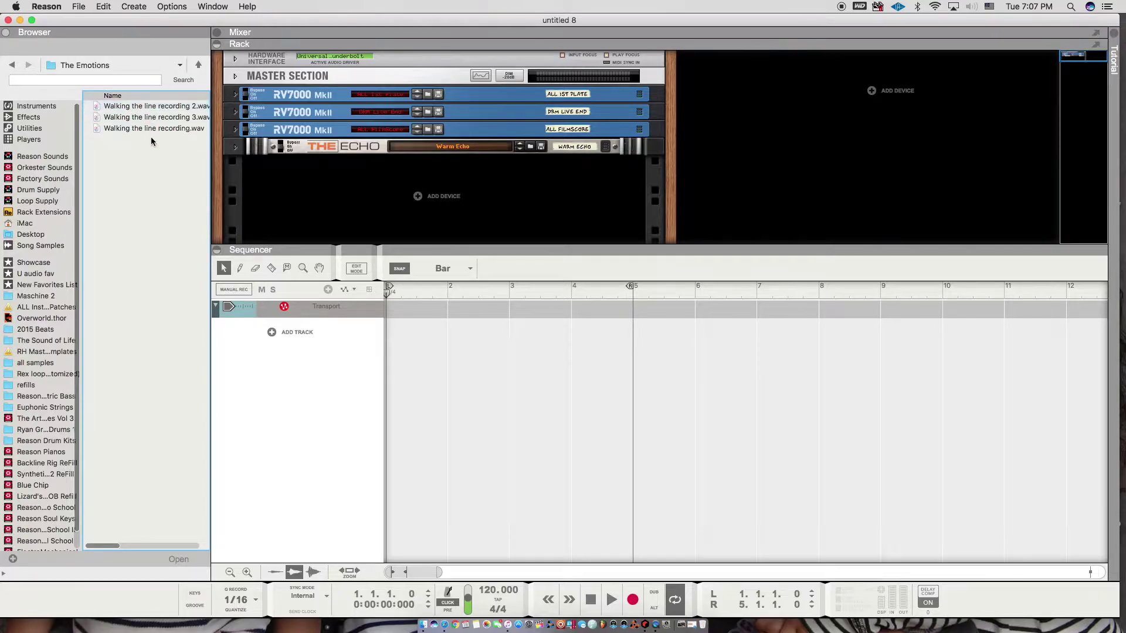
left_click(142, 107)
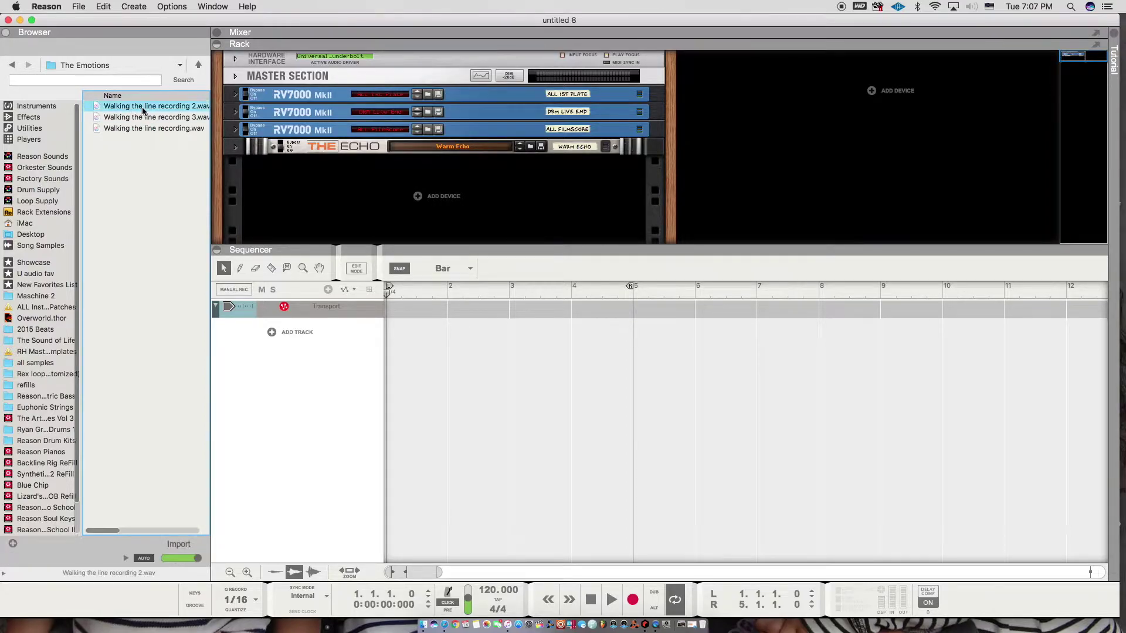
left_click(142, 119)
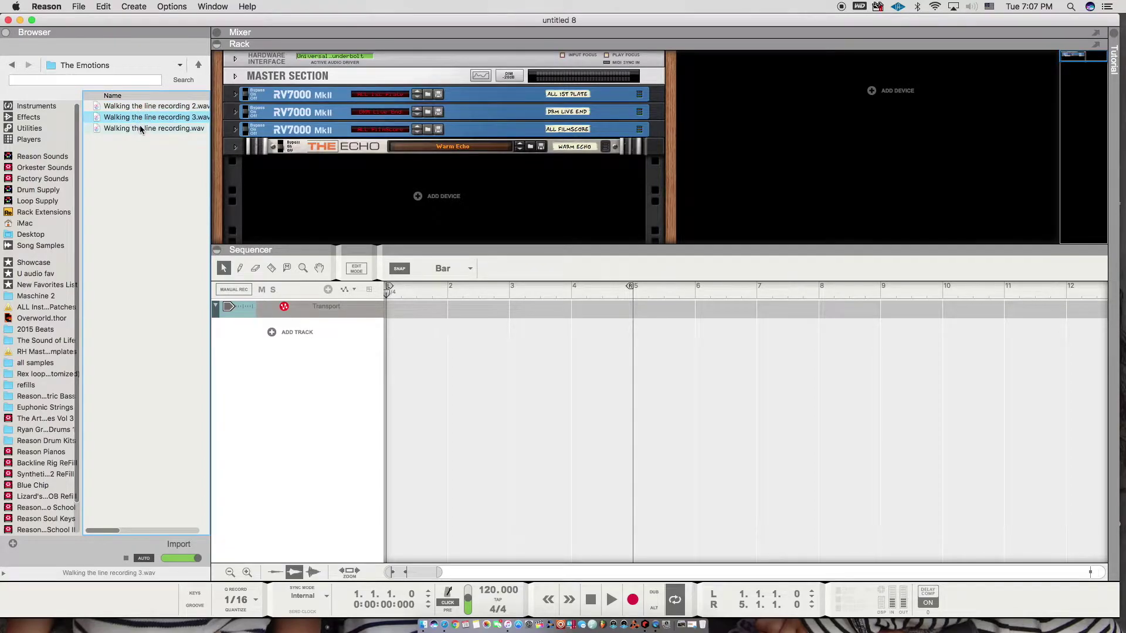
left_click(142, 129)
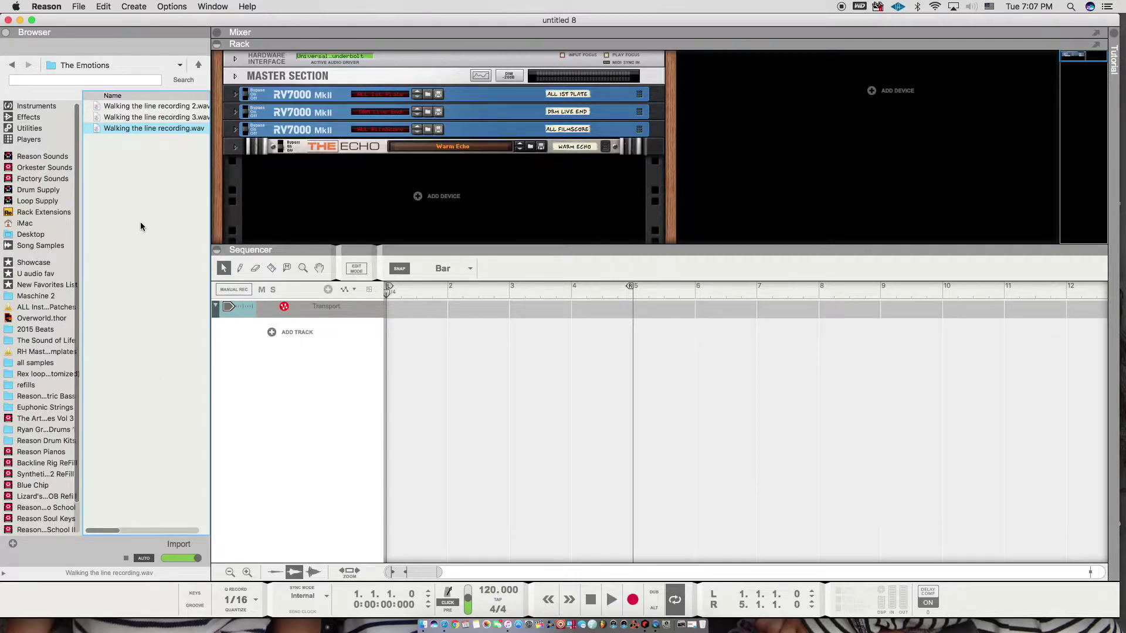
- Create a Kong Drum Designer from the built-in instruments and reset the device to its initial patch
left_click(46, 116)
left_click(50, 107)
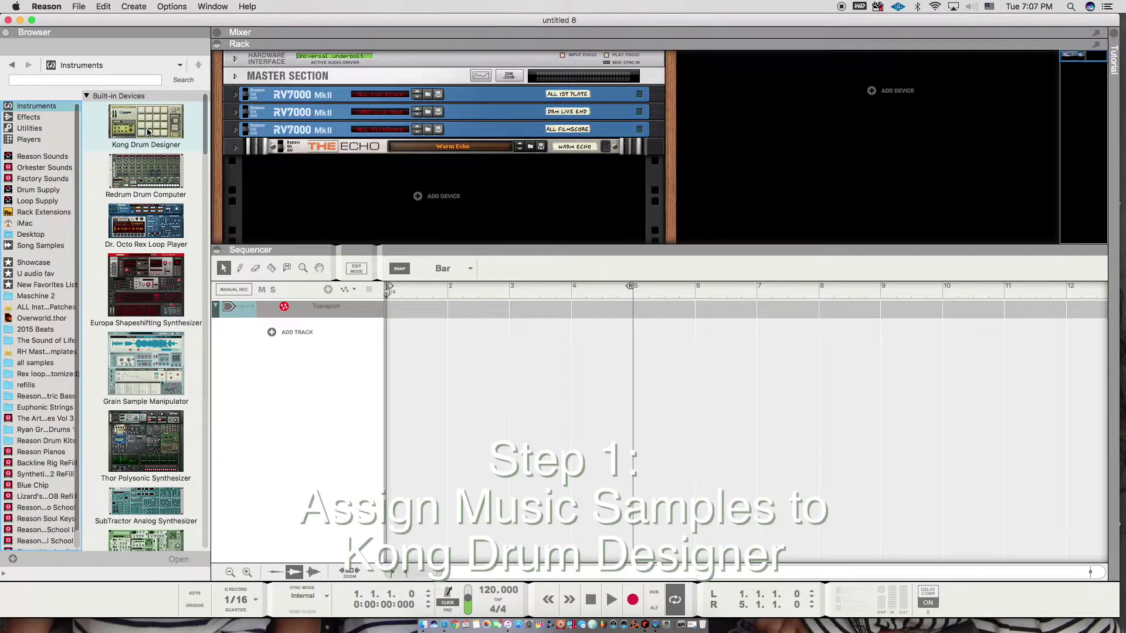
mouse_move(147, 131)
left_mouse_down()
mouse_move(194, 200)
mouse_move(293, 190)
left_mouse_up()
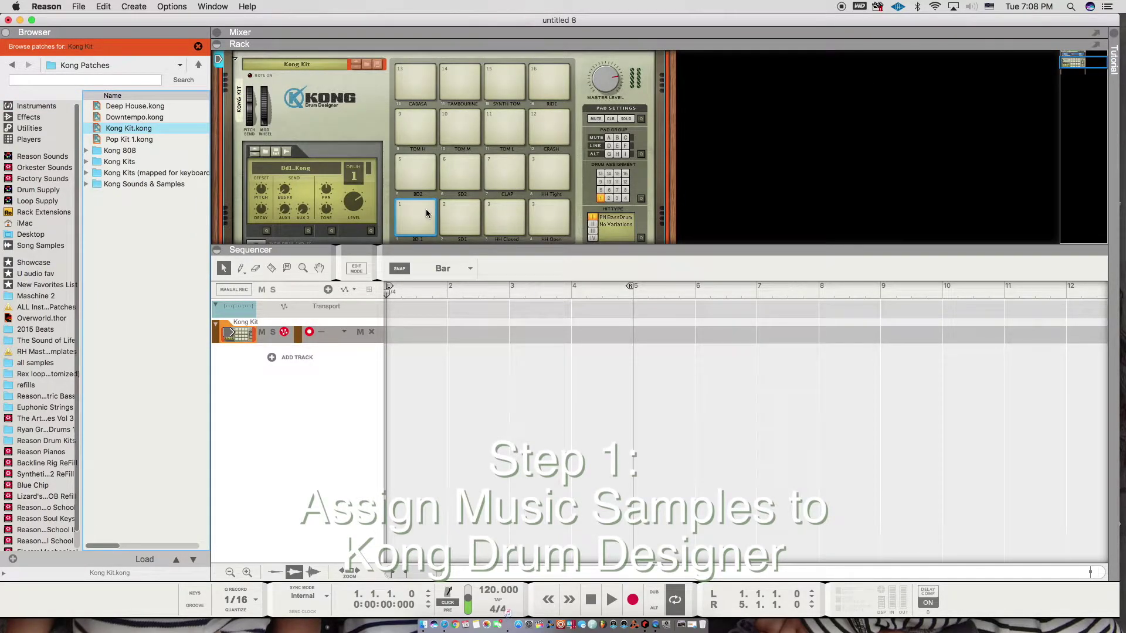
left_click(104, 7)
left_click(324, 91)
left_click(324, 91)
left_click(103, 6)
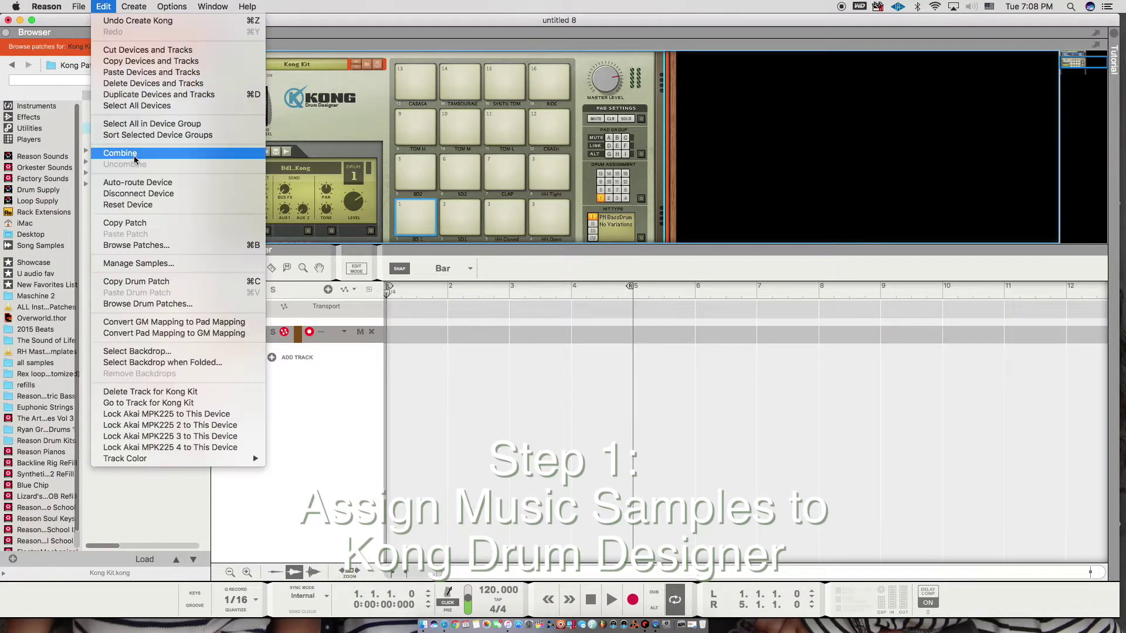
left_click(128, 205)
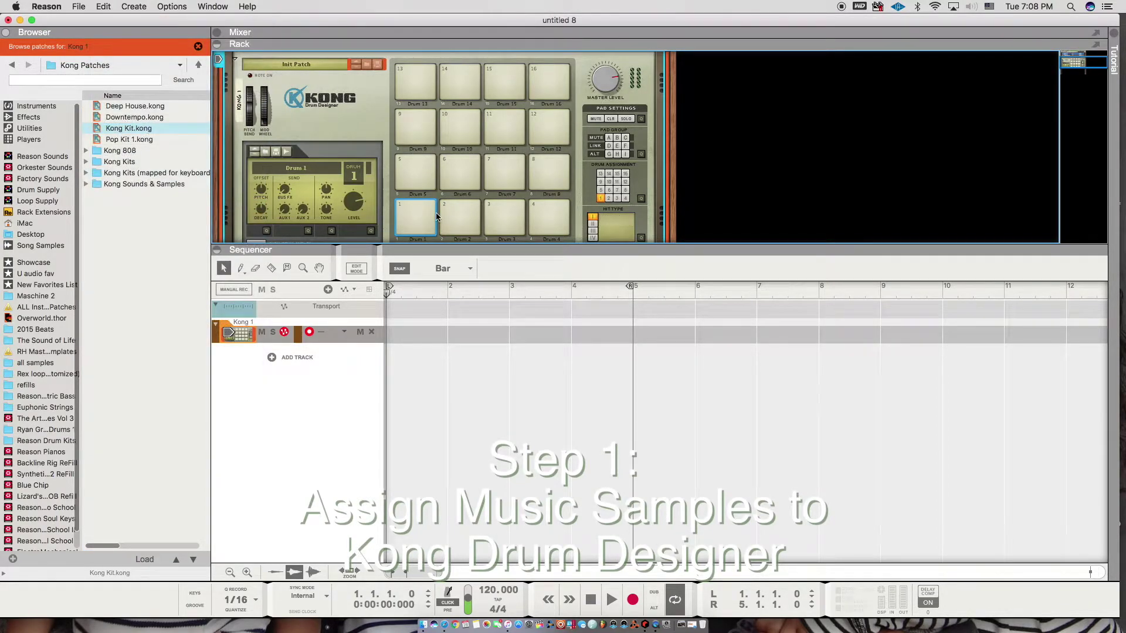
- Trigger Kong pads 1 to 4 to check whether they hold any sounds, ending on pad 1
left_click(459, 219)
left_click(504, 218)
left_click(417, 217)
left_click(459, 217)
left_click(505, 216)
left_click(536, 217)
left_click(424, 218)
- Try to find the recordings in all samples > 2020 > The Emotions while browsing patches for Kong
left_click(51, 364)
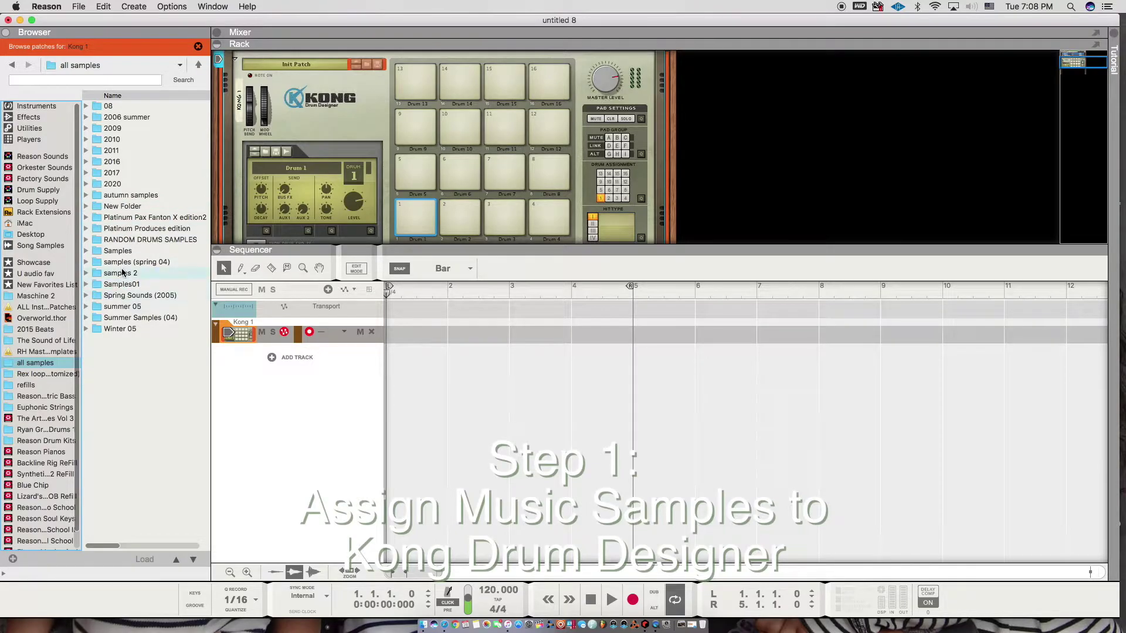
double_click(113, 183)
double_click(118, 108)
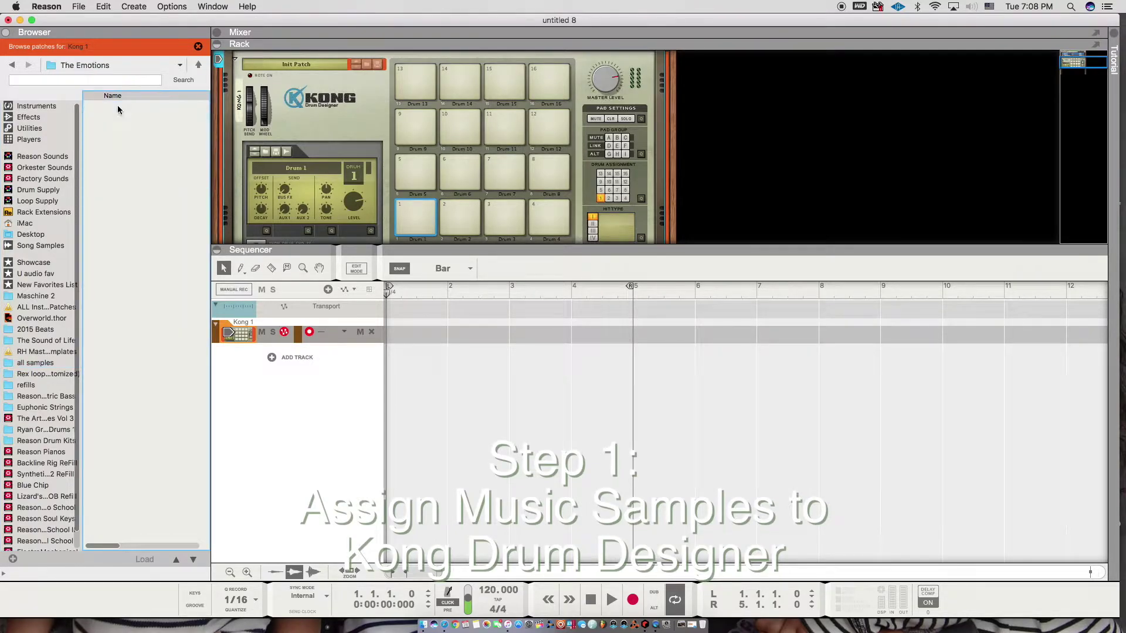
left_click(12, 65)
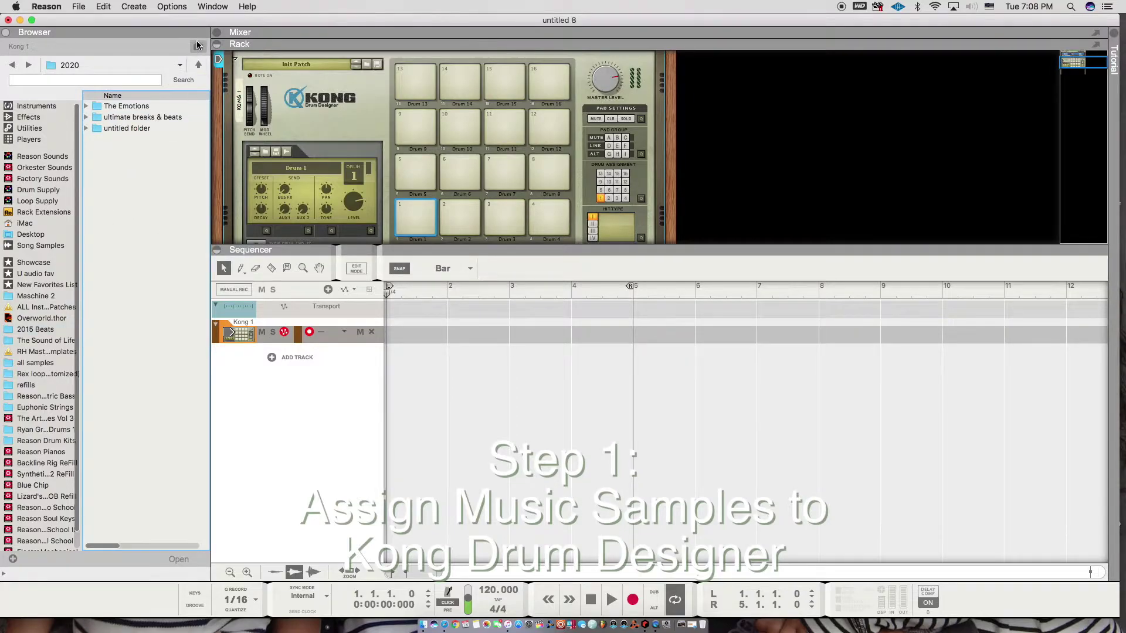
- Open all samples > 2020 > The Emotions from Kong's patch browsing and end patch browsing to list the audio files
left_click(366, 64)
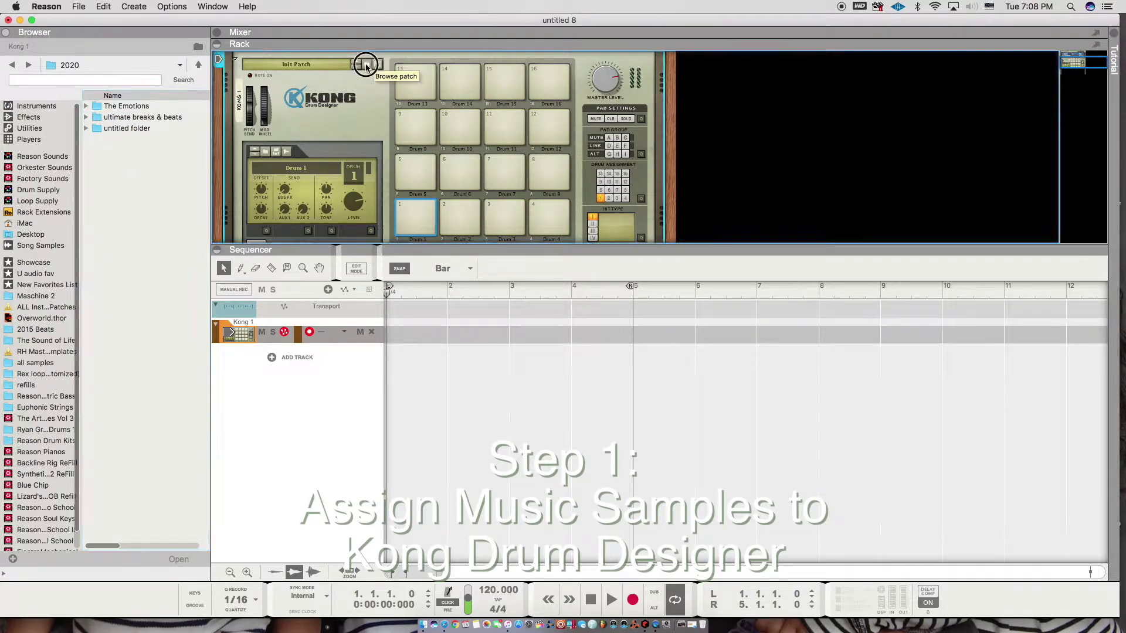
left_click(35, 363)
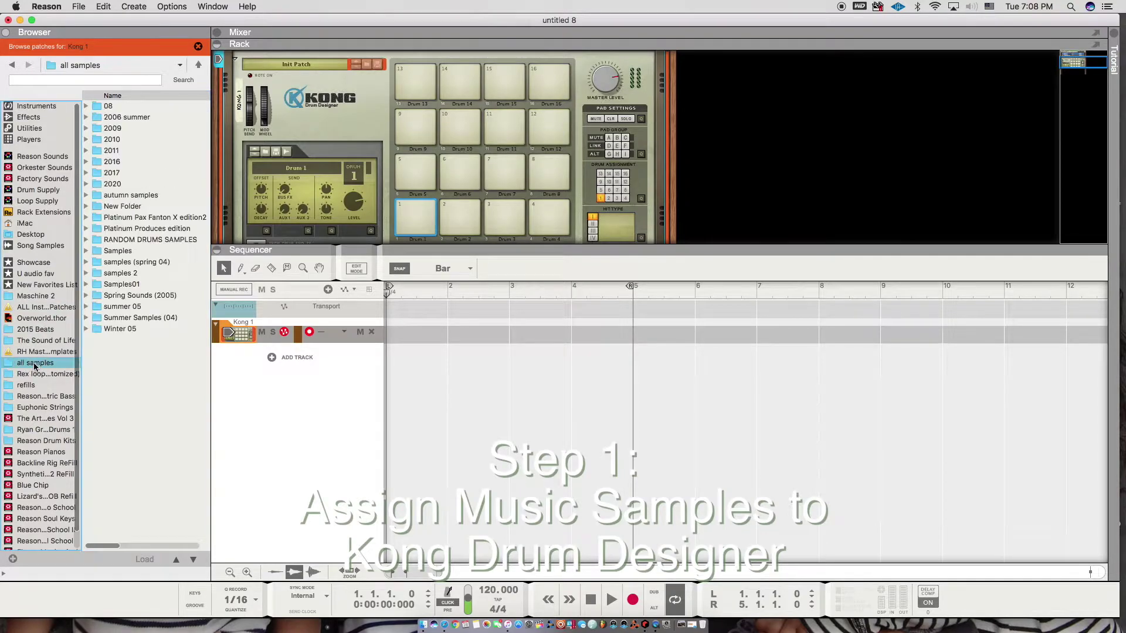
double_click(147, 188)
double_click(134, 104)
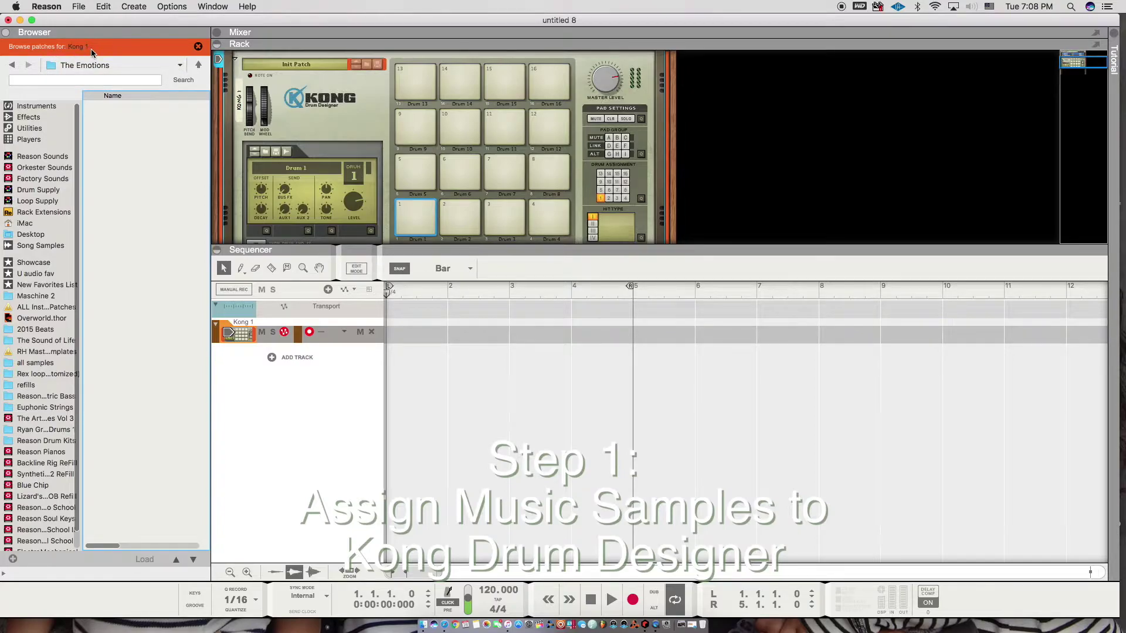
left_click(200, 48)
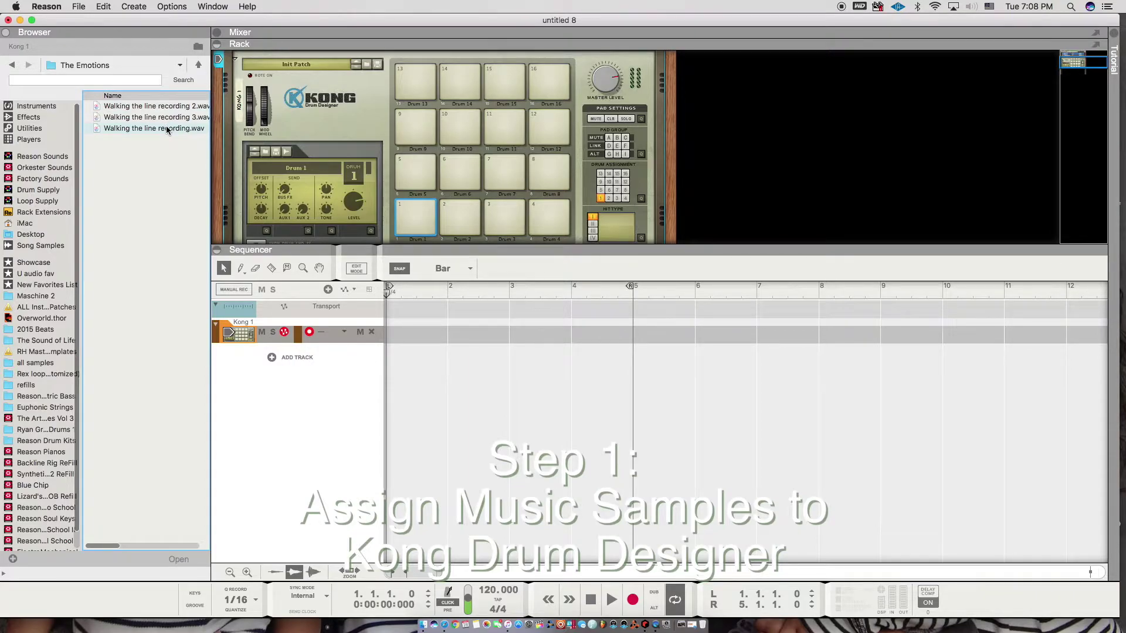
- Assign Walking the line recording.wav to Kong pad 1, recording 2 to pad 2 and recording 3 to pad 3
left_click(167, 130)
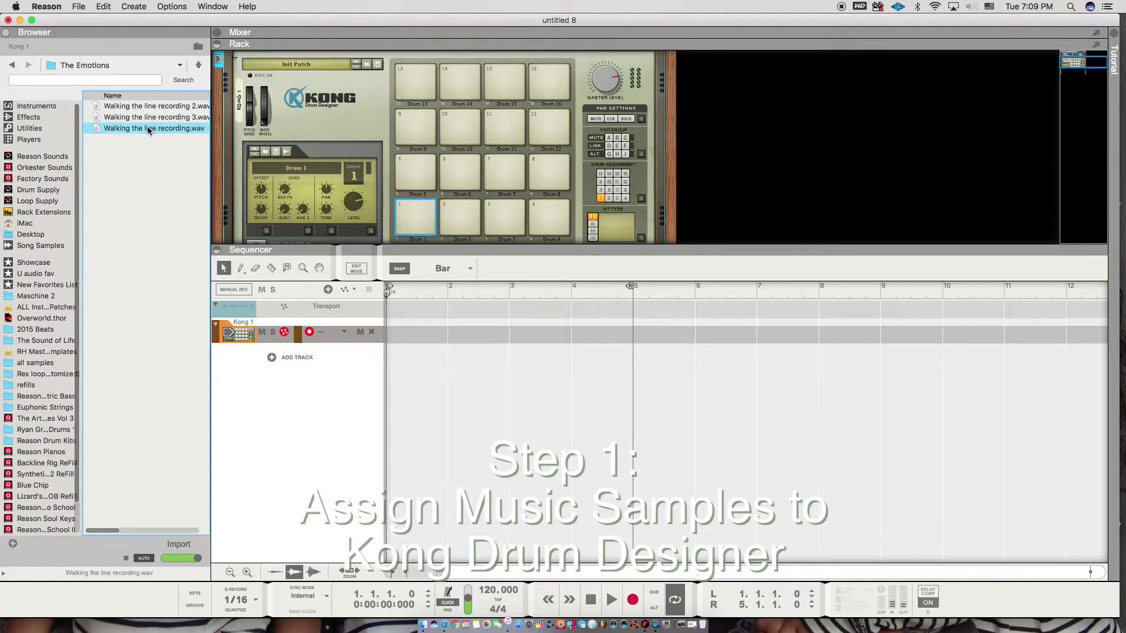
left_click_drag(134, 129, 420, 220)
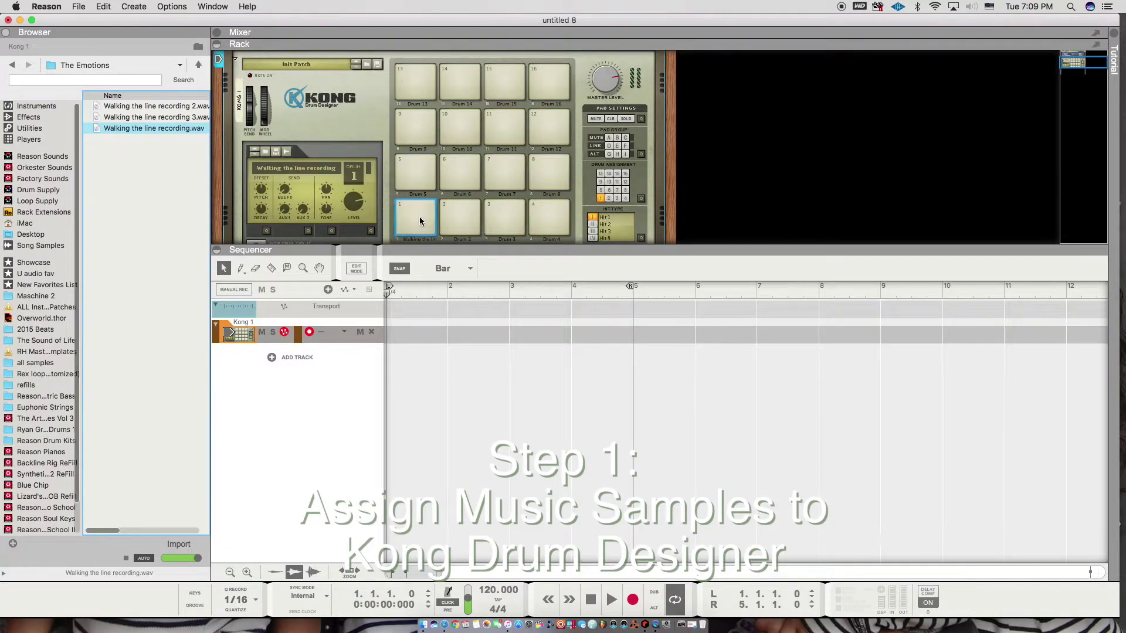
left_click(154, 107)
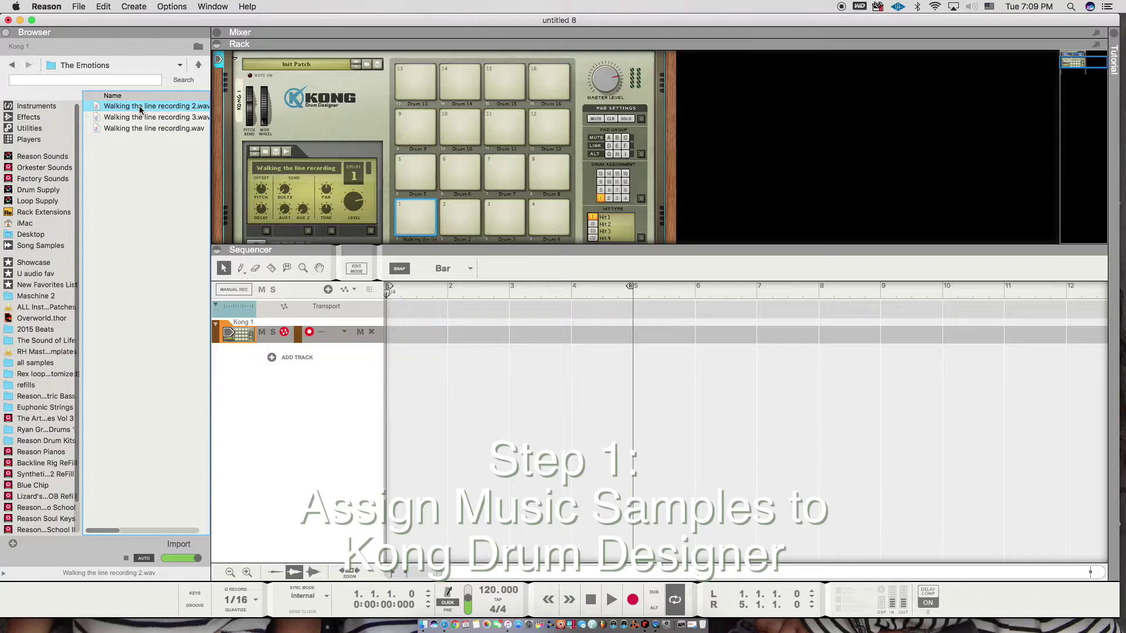
left_click_drag(141, 108, 449, 187)
left_click(134, 119)
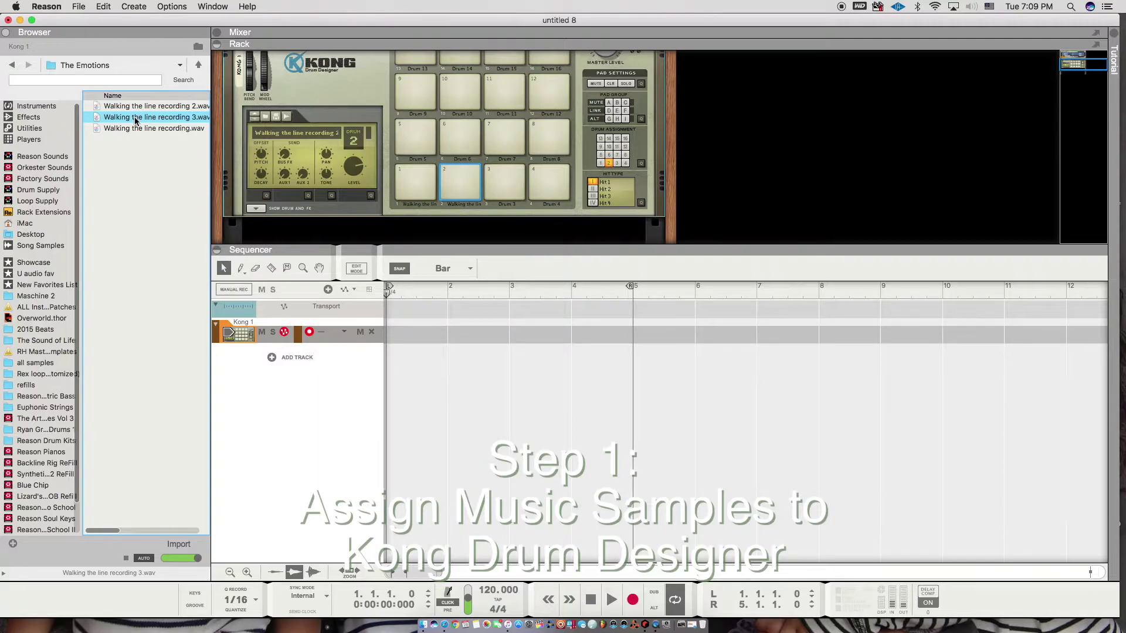
left_click_drag(136, 120, 496, 175)
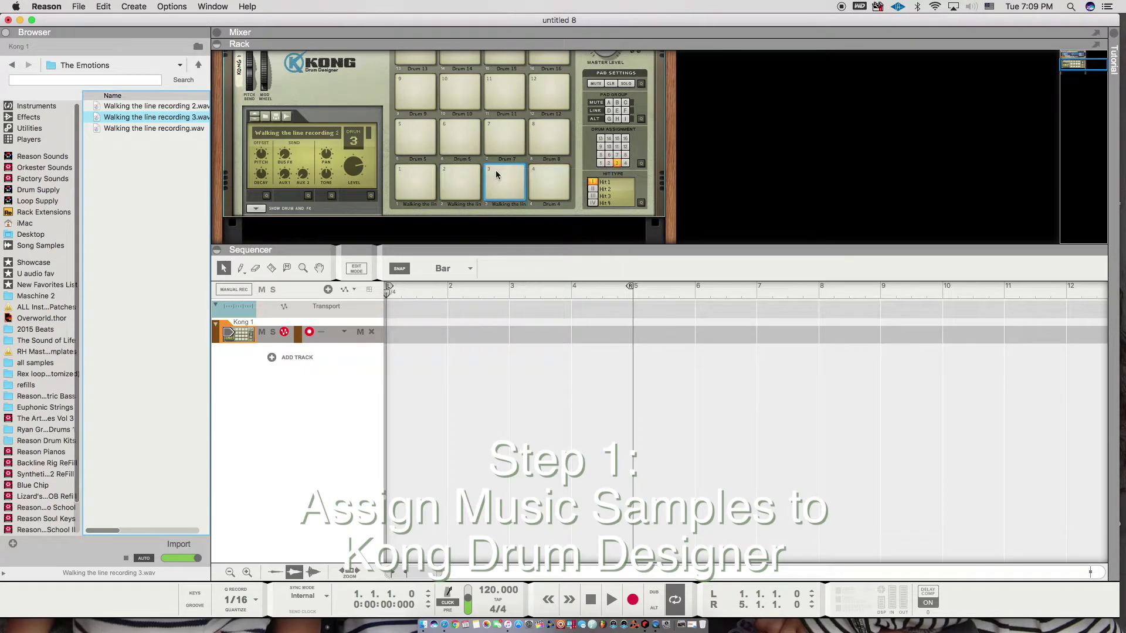
- Audition the samples assigned to Kong pads 1 and 2
left_click(419, 184)
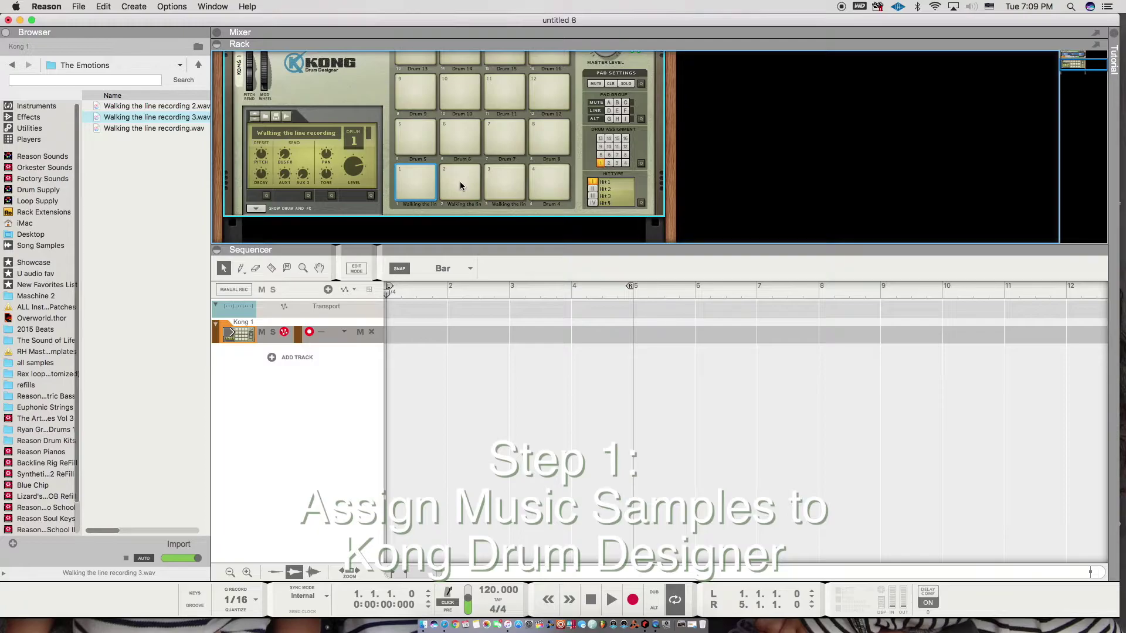
left_click(456, 186)
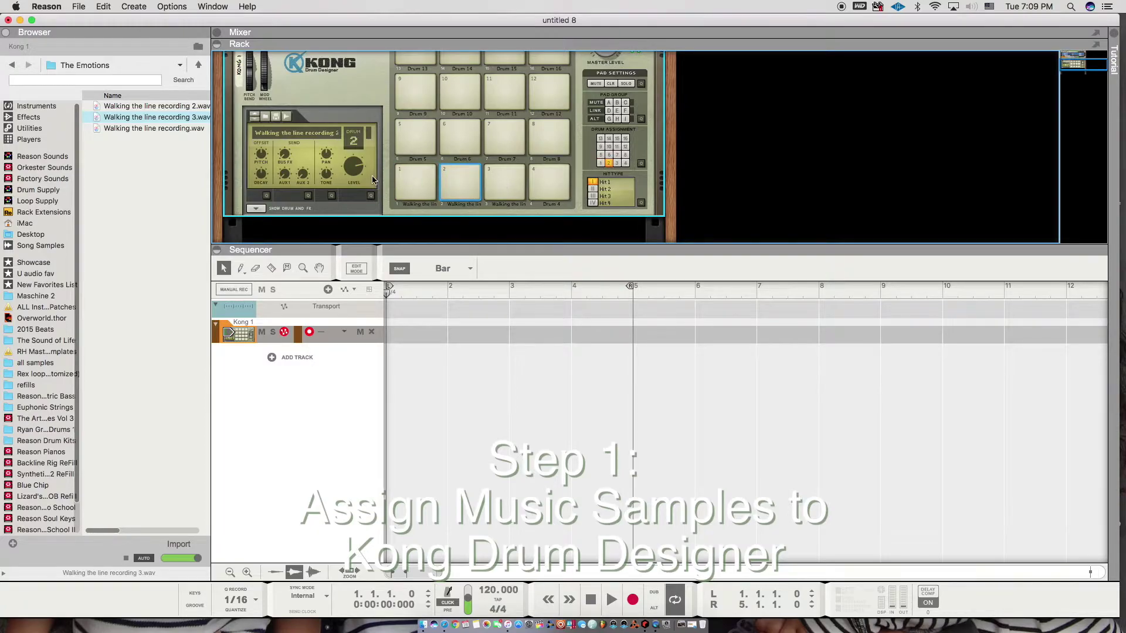
scroll(542, 129, "up", 4)
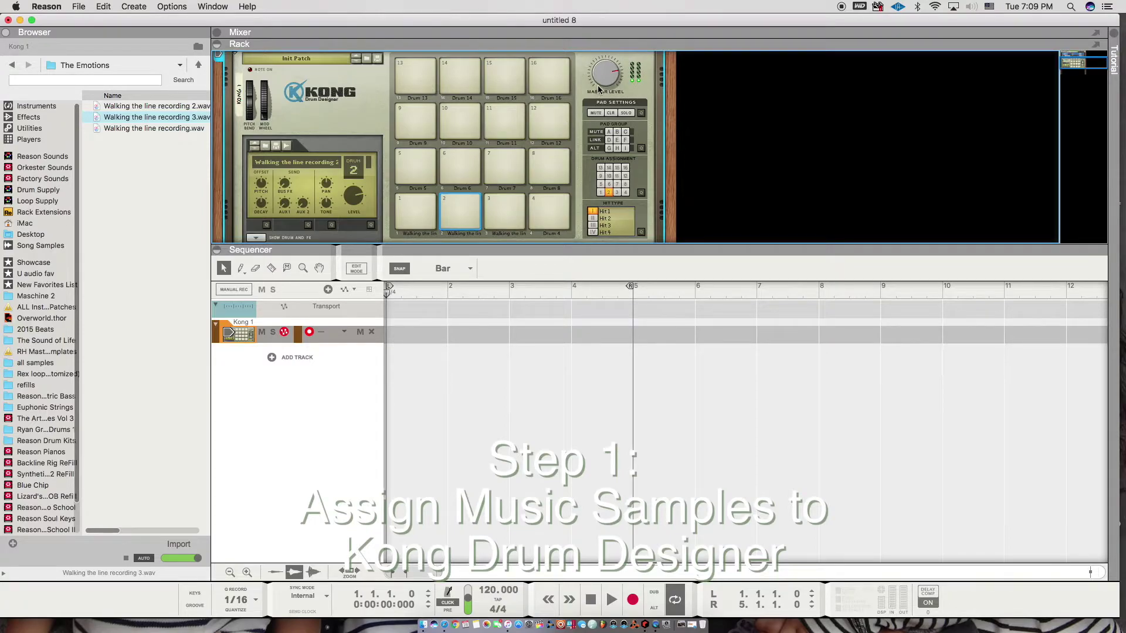
- Set Kong 1's master level to 127 and audition the samples on pads 1, 2 and 3
mouse_move(602, 81)
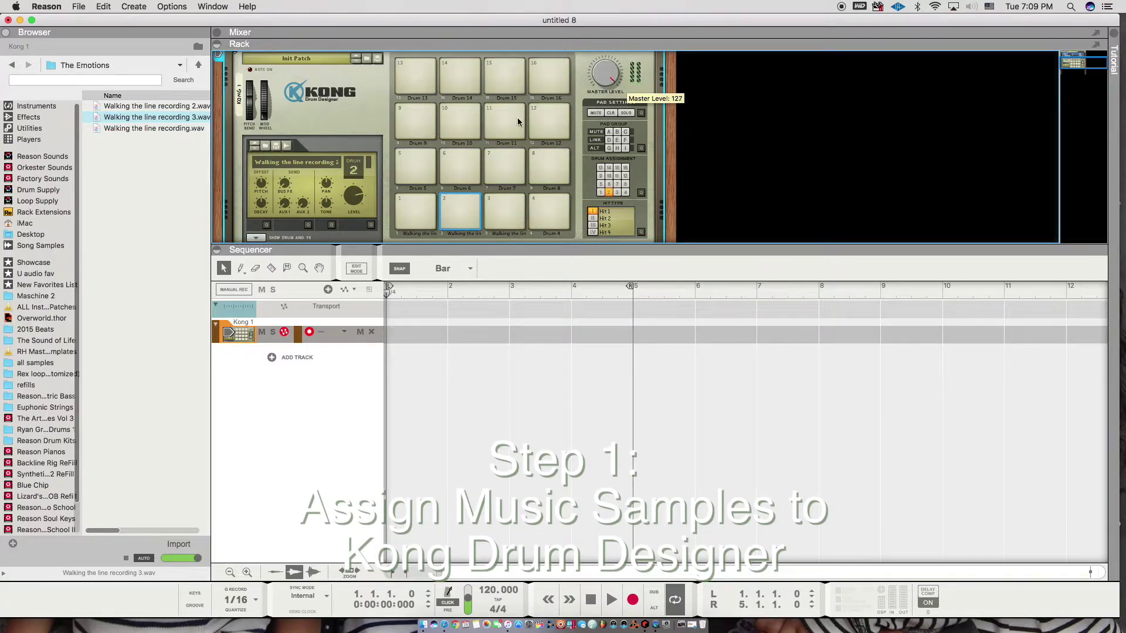
left_click(415, 207)
left_click(449, 211)
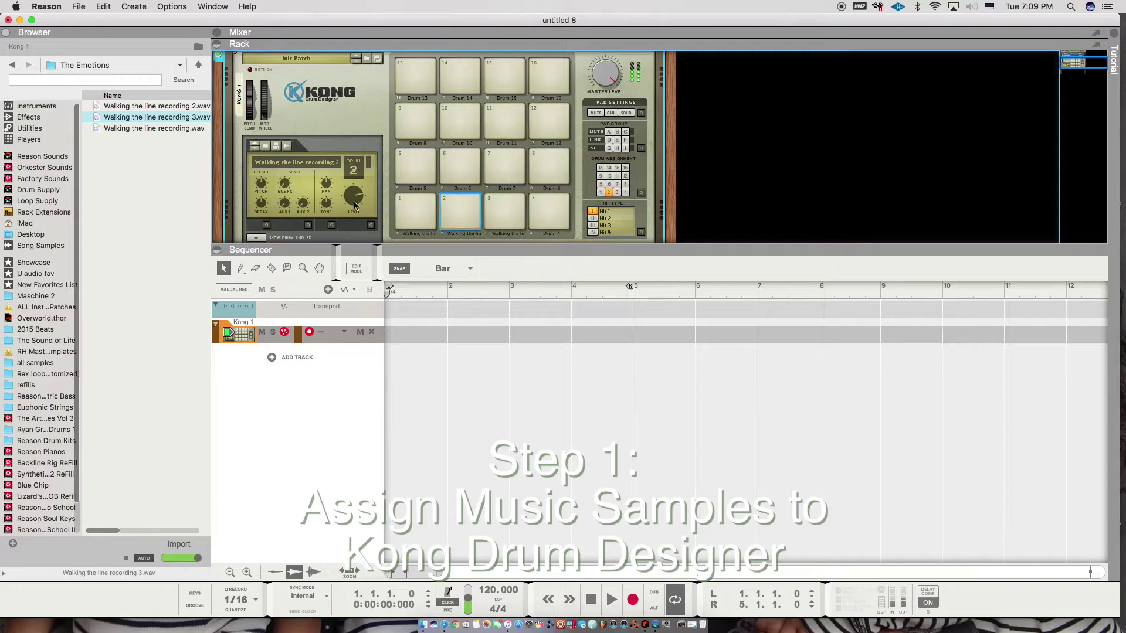
left_click(508, 209)
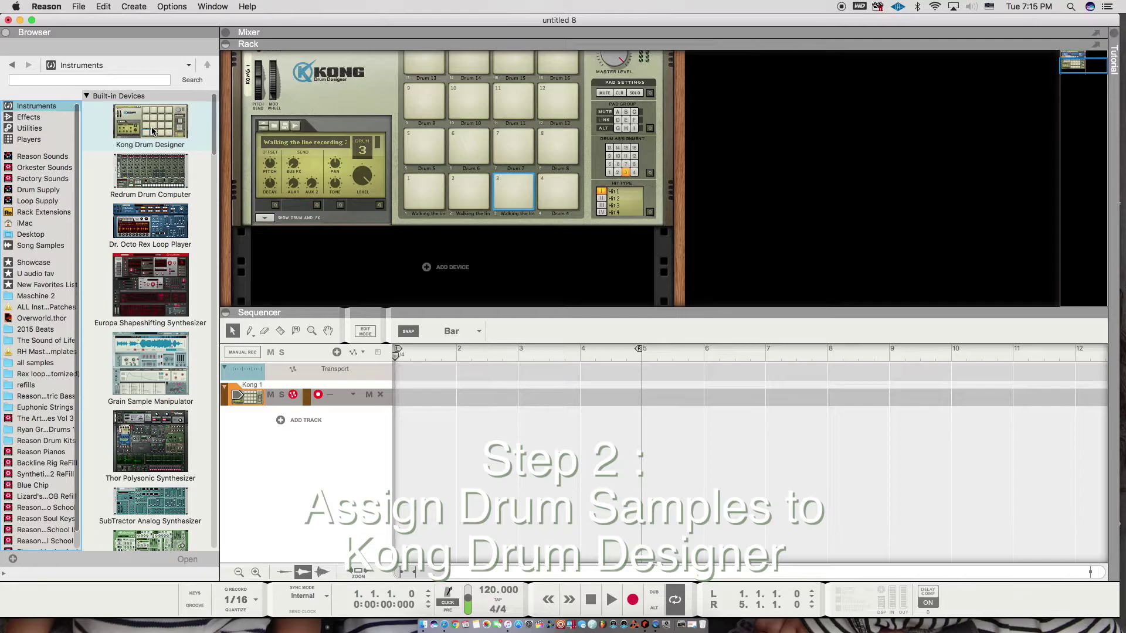
- Add a second Kong Drum Designer below the first and reset the device to an empty patch
left_click(151, 130)
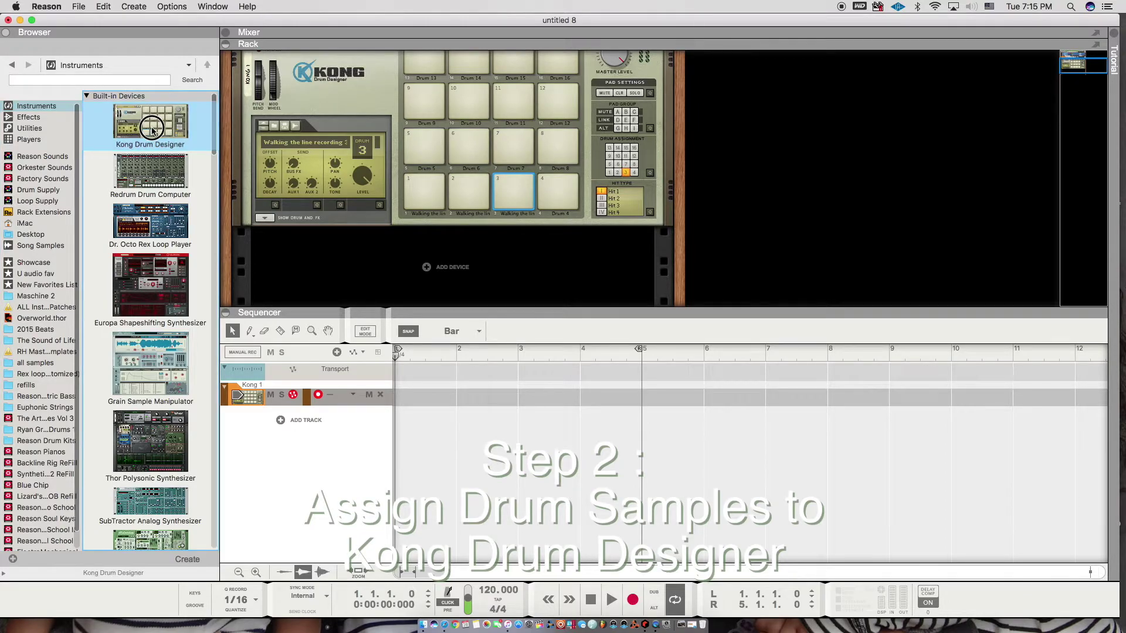
left_click_drag(151, 130, 385, 255)
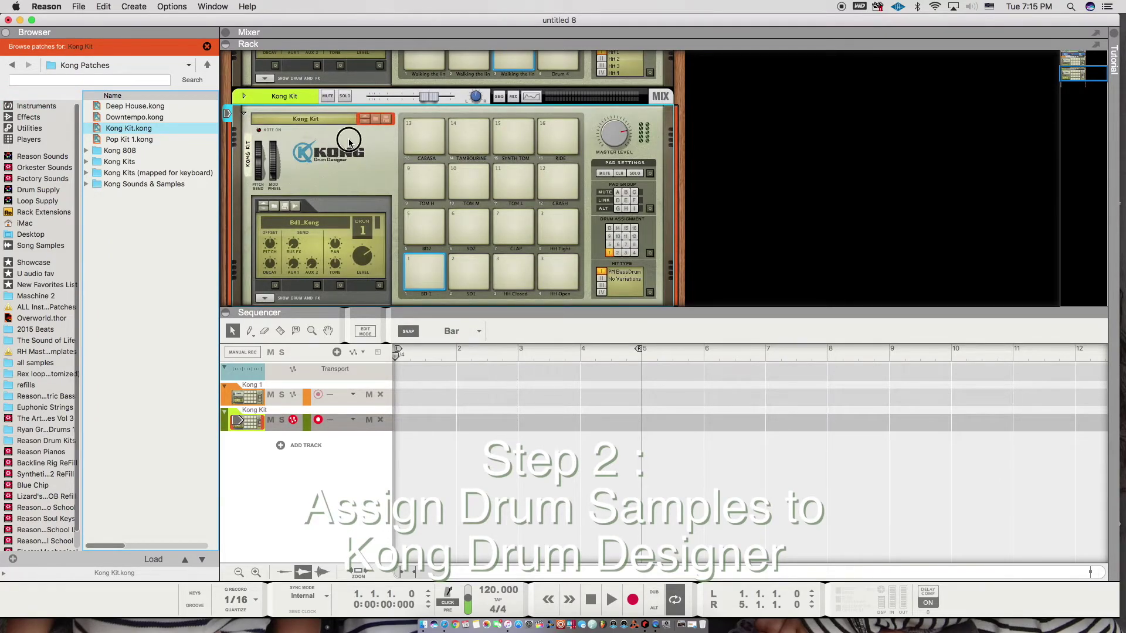
left_click(104, 7)
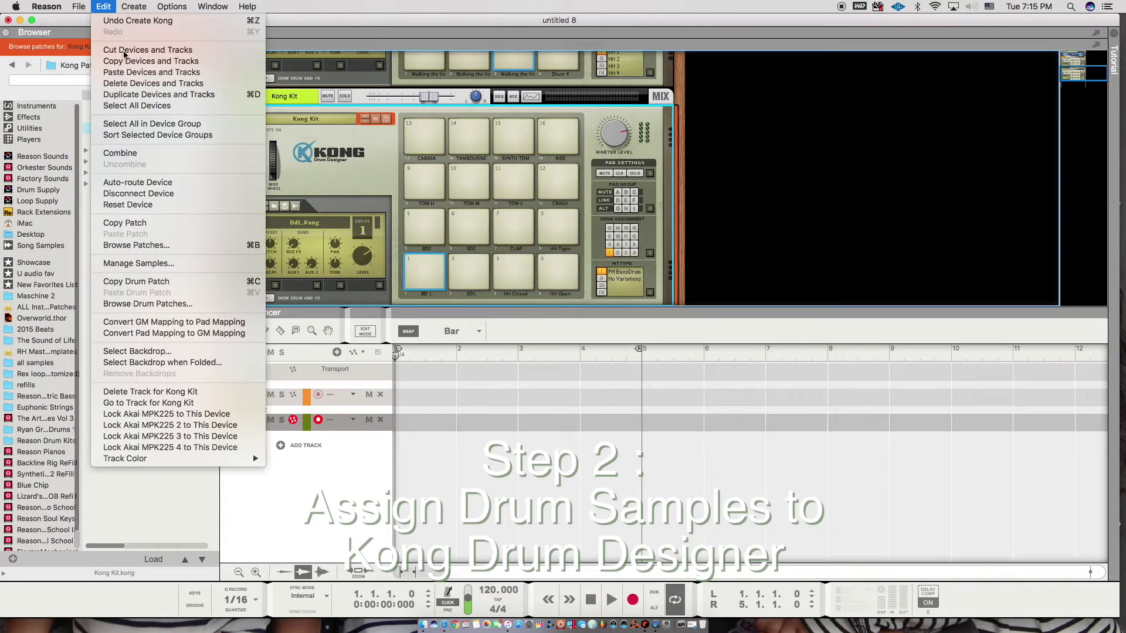
left_click(143, 204)
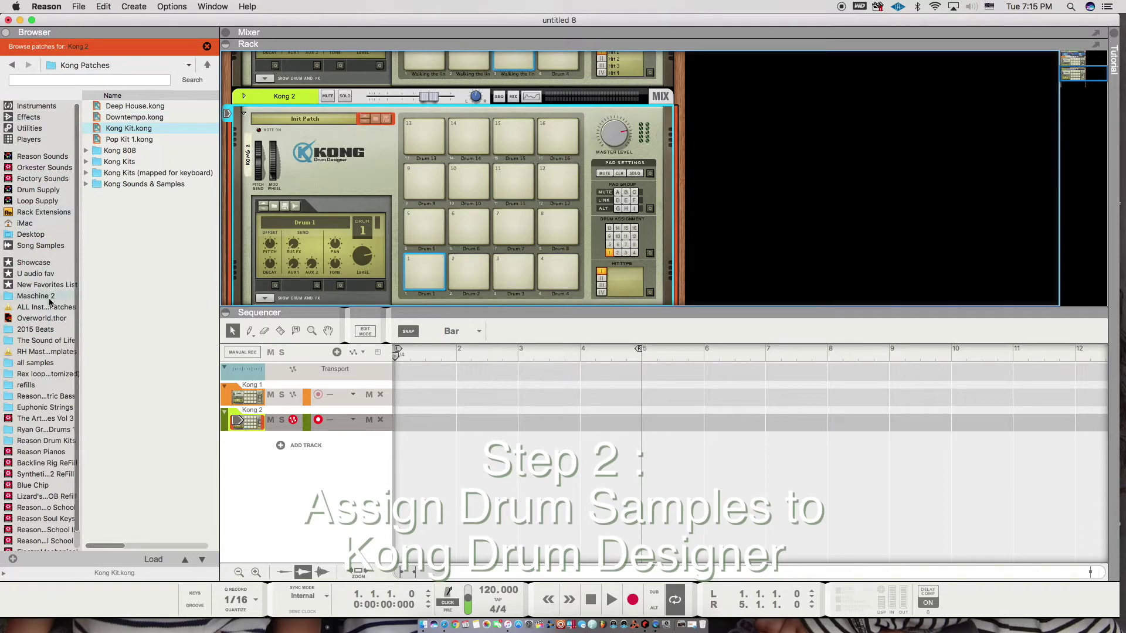
- Switch to Finder and add the drum samples 2020 folder from Documents > samples to Reason's browser locations below all samples
left_click(404, 610)
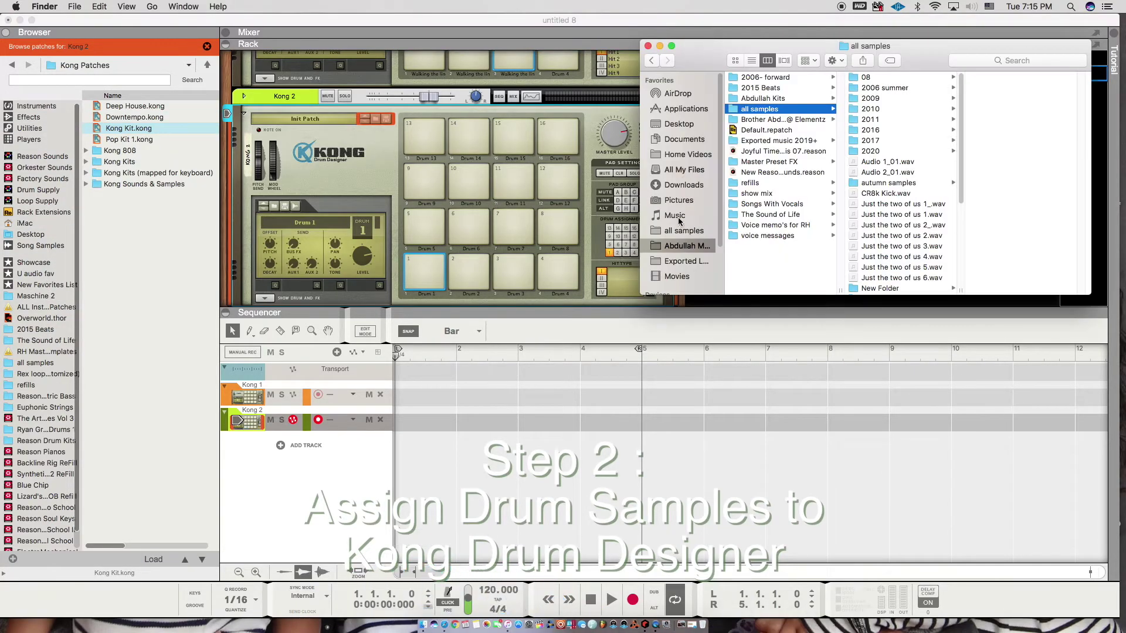
left_click(678, 141)
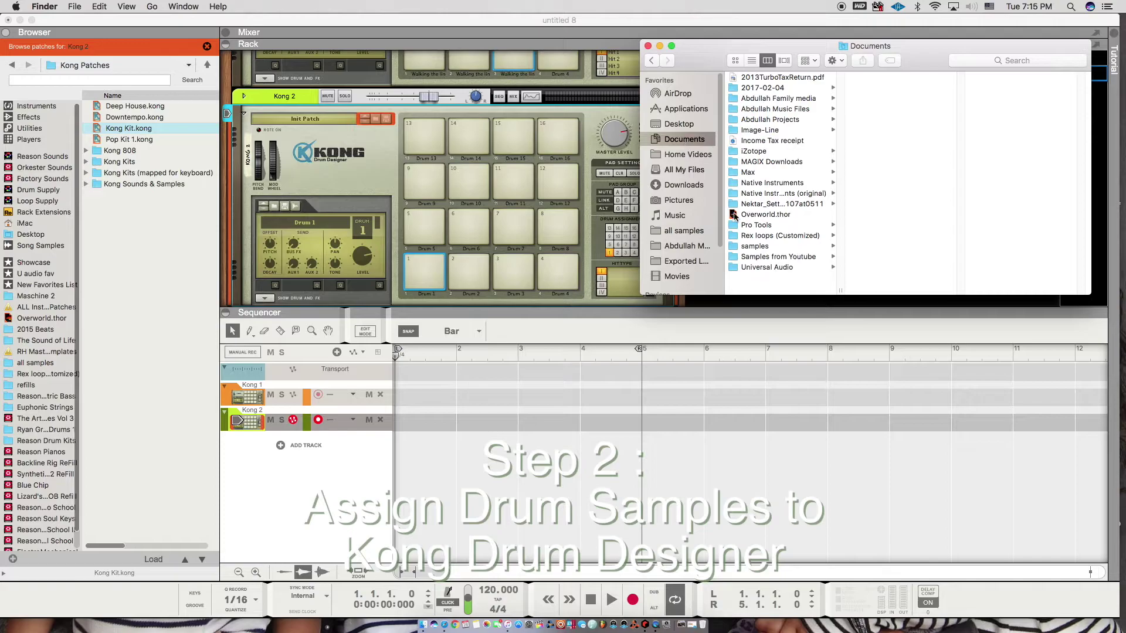
left_click(761, 247)
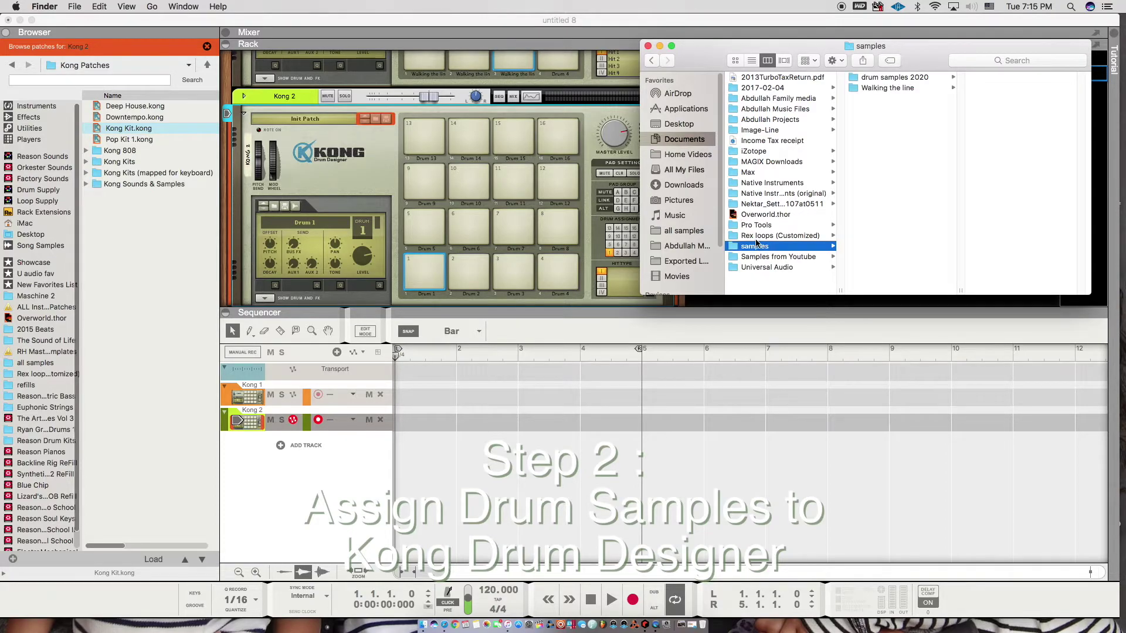
left_click(880, 79)
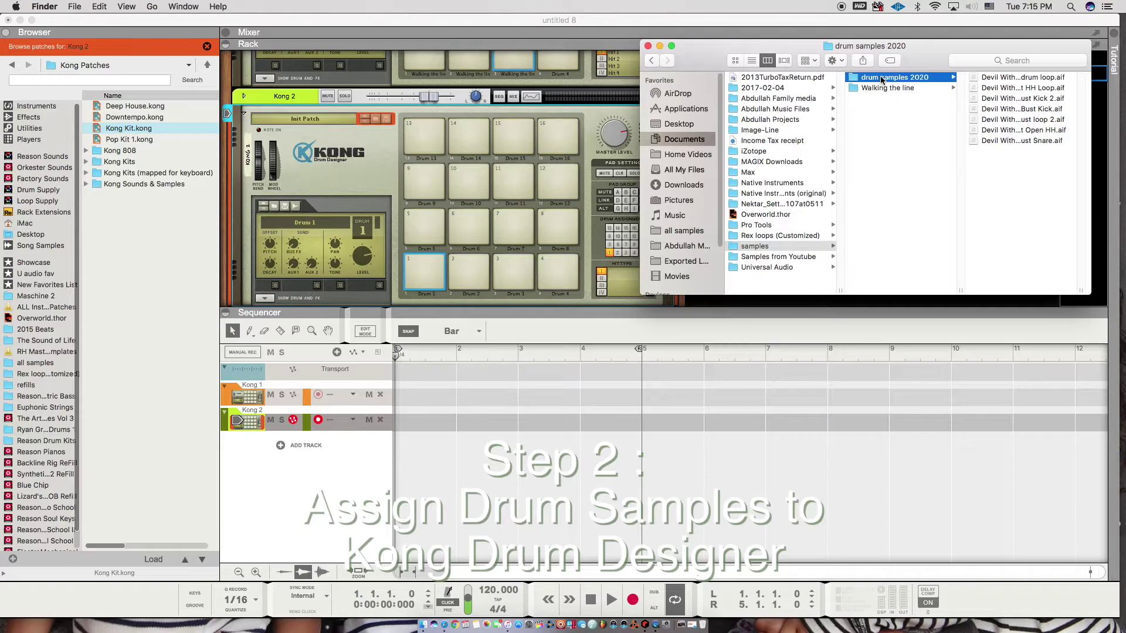
left_click_drag(858, 79, 33, 374)
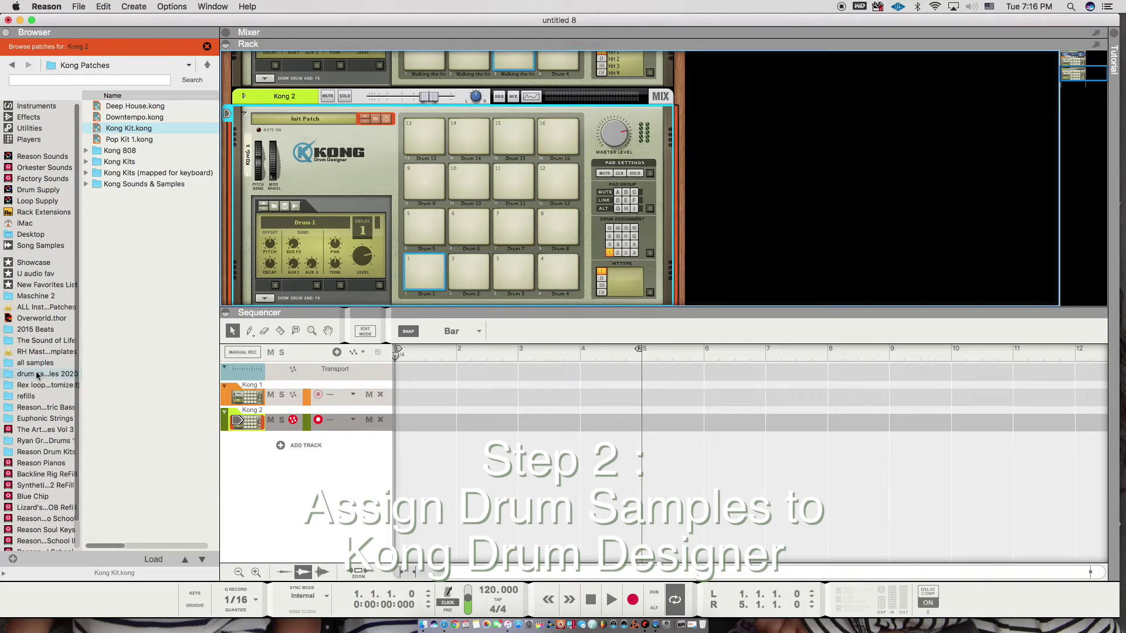
- List the audio files in drum samples 2020 by ending patch browsing, and preview each Devil With The Bust sample
left_click(37, 375)
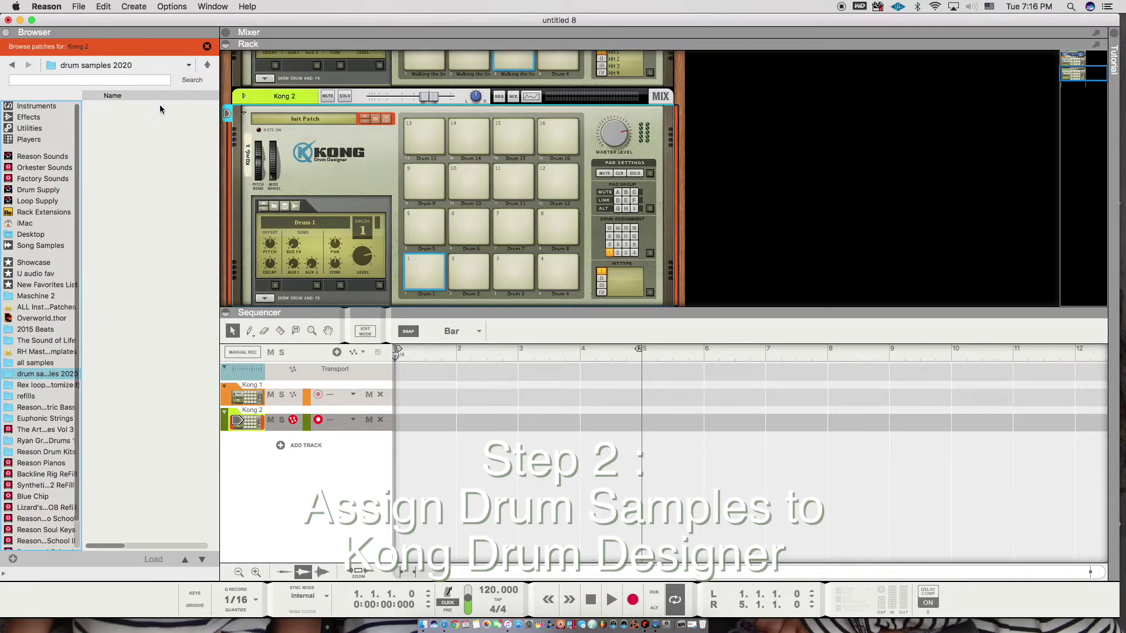
left_click(206, 47)
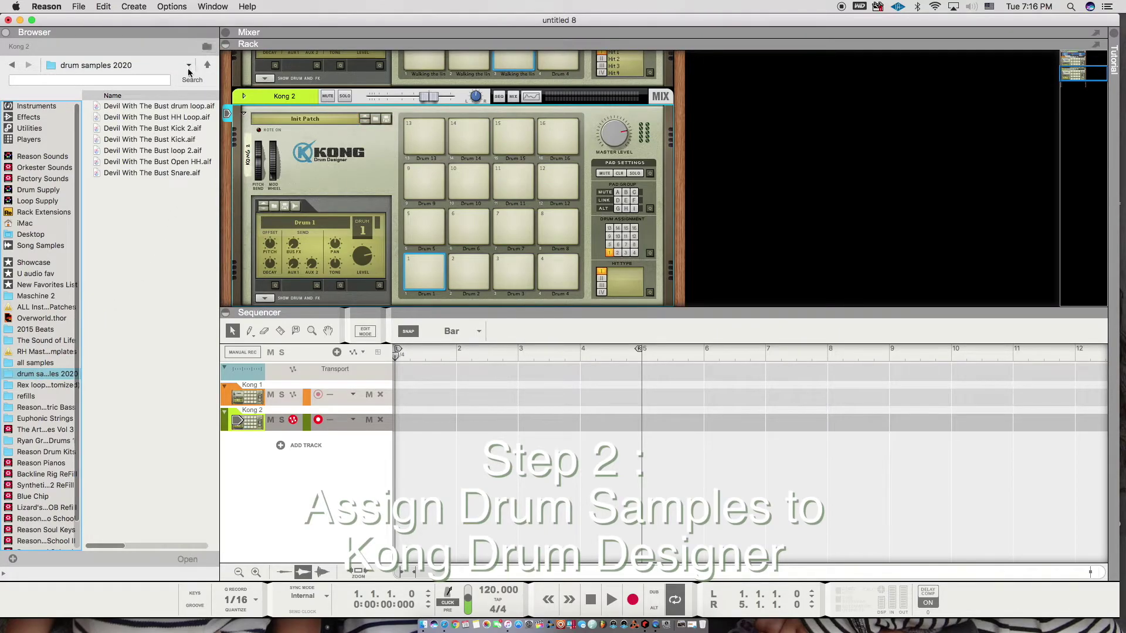
left_click(155, 108)
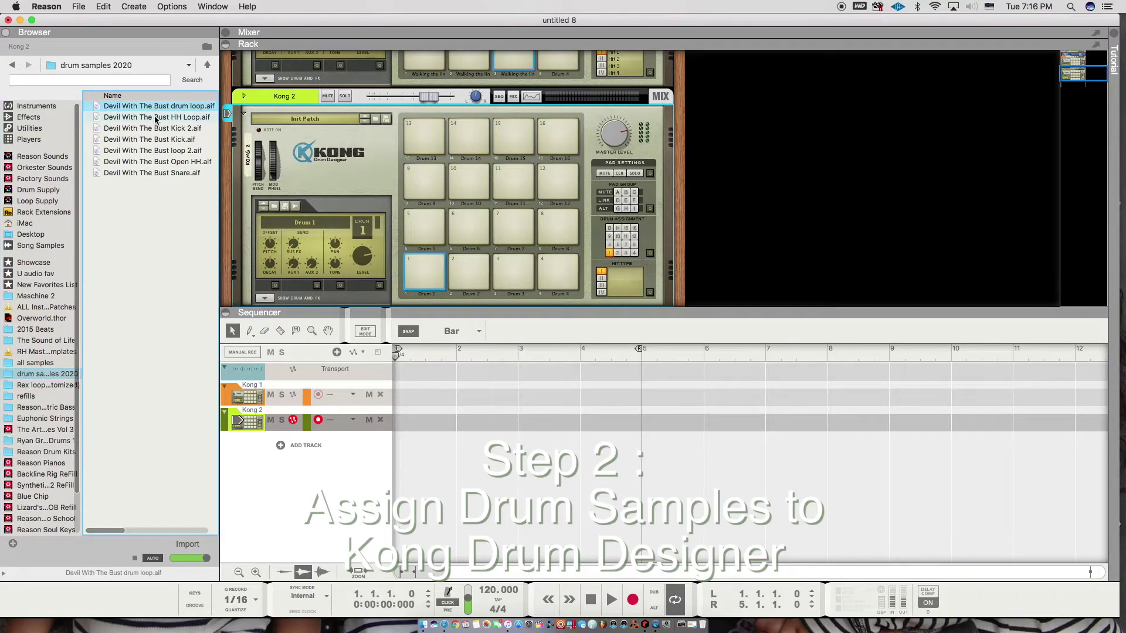
left_click(156, 118)
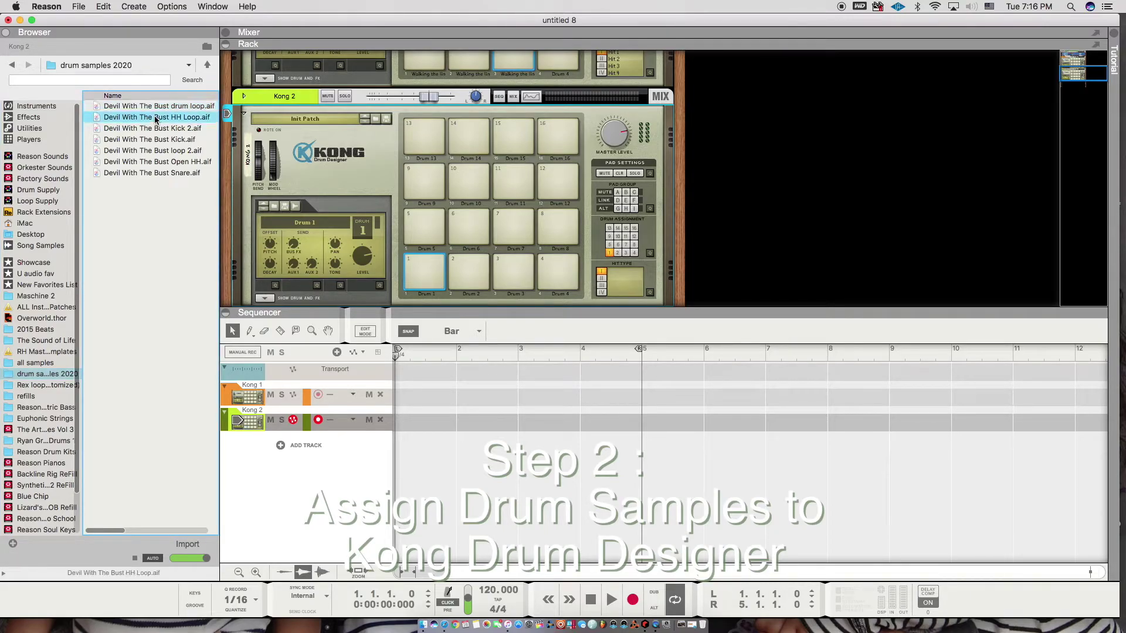
left_click(157, 129)
left_click(157, 141)
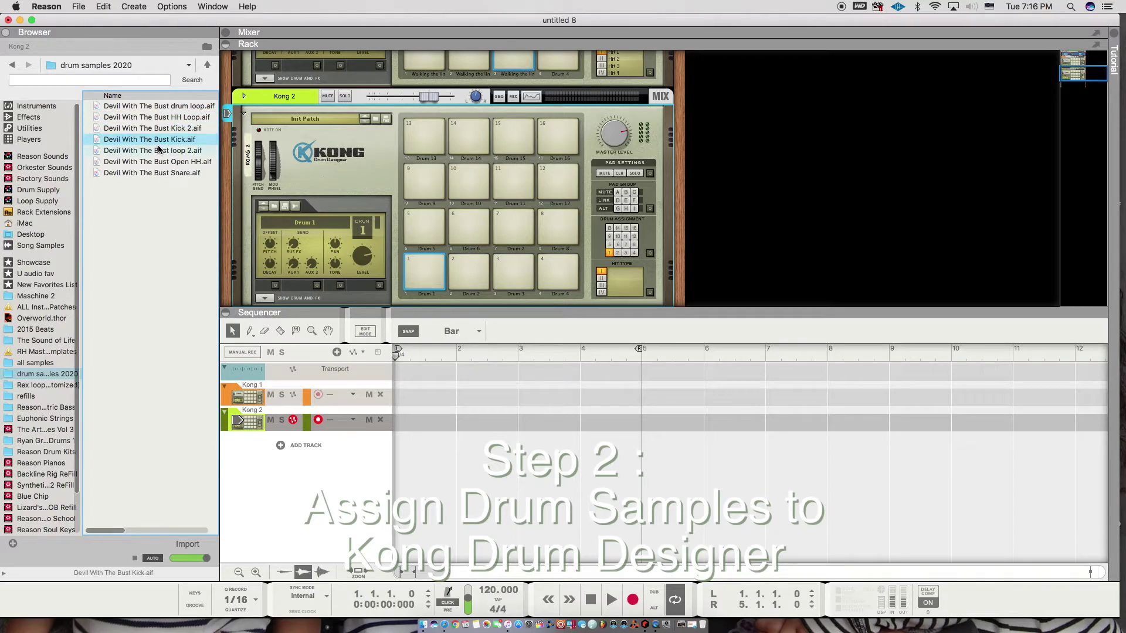
left_click(157, 151)
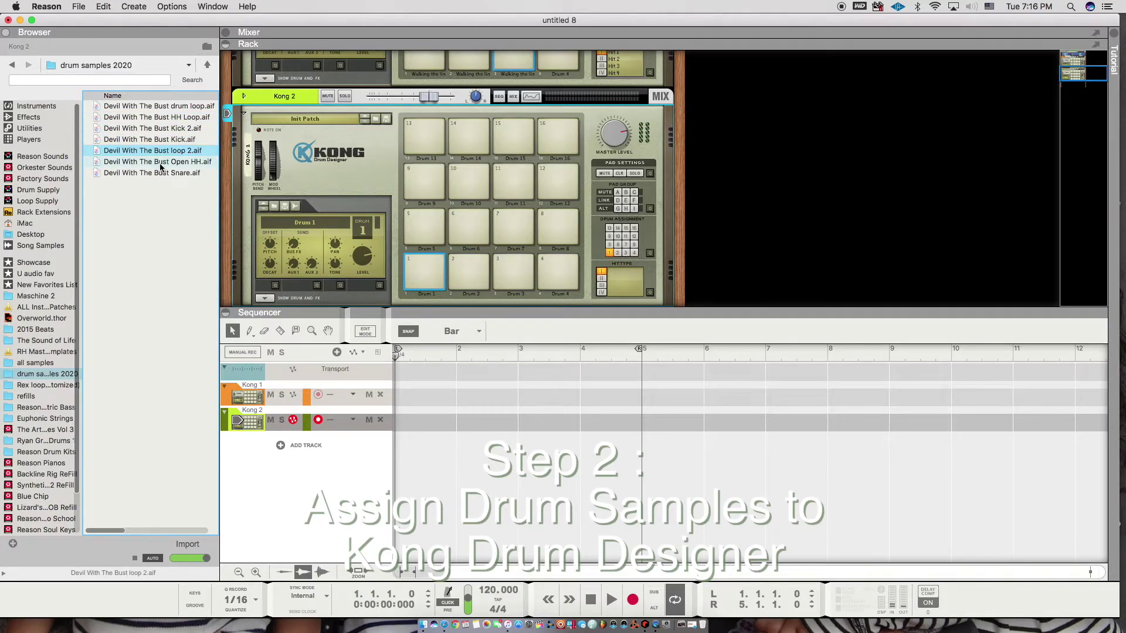
left_click(162, 164)
left_click(161, 173)
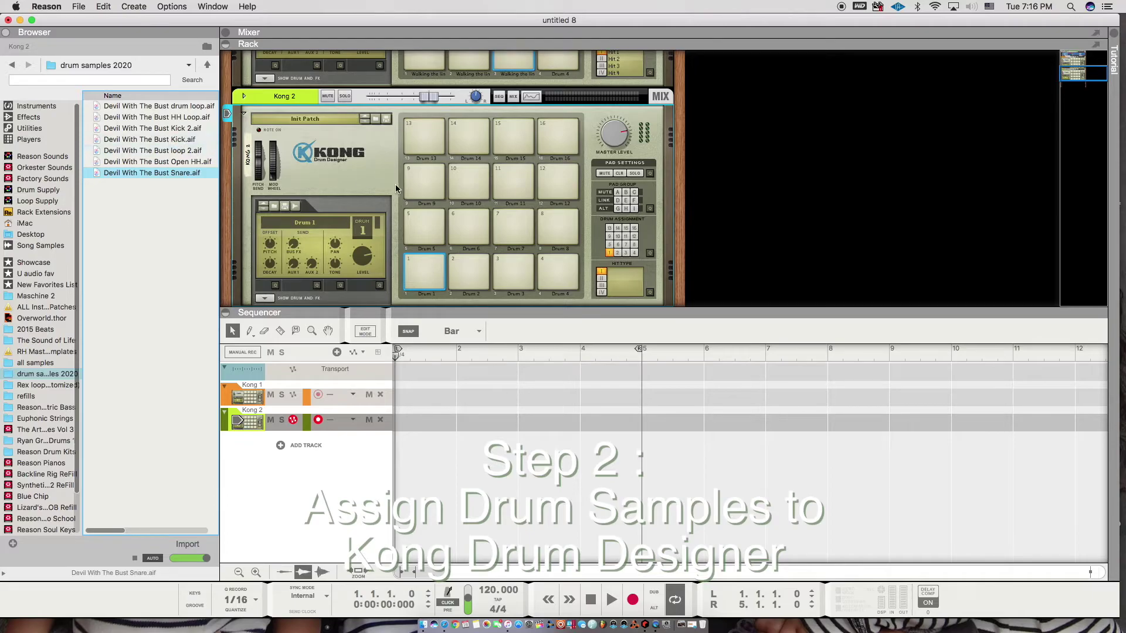
- Compare the two kick samples and assign Devil With The Bust Kick.aif to pad 1 of Kong 2
left_click(161, 141)
left_click(160, 129)
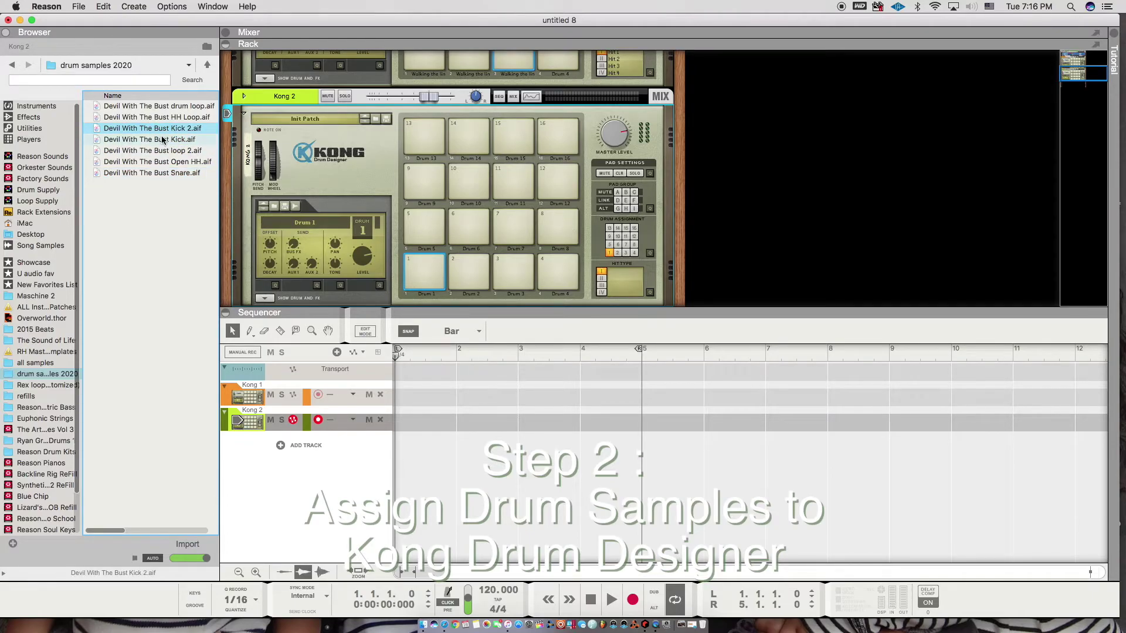
left_click(163, 138)
left_click(160, 121)
left_click(160, 129)
left_click(160, 137)
left_click(161, 137)
left_click_drag(161, 140, 424, 273)
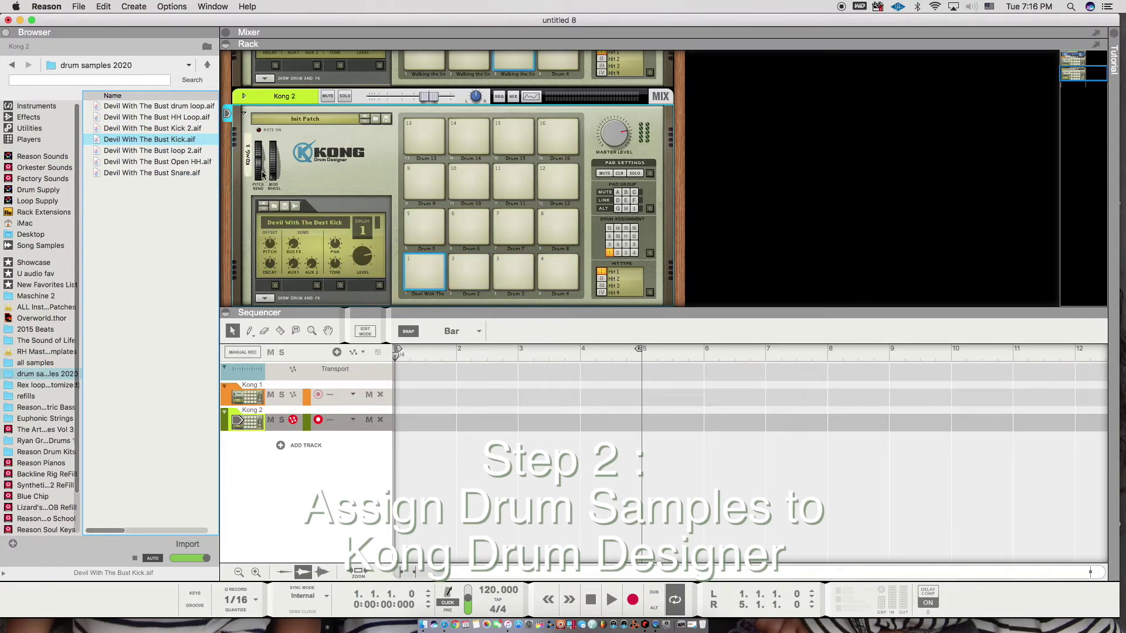
- Assign Devil With The Bust Snare.aif to pad 2 and Devil With The Bust HH Loop.aif to pad 3 of Kong 2
left_click(172, 173)
left_click_drag(170, 174, 467, 270)
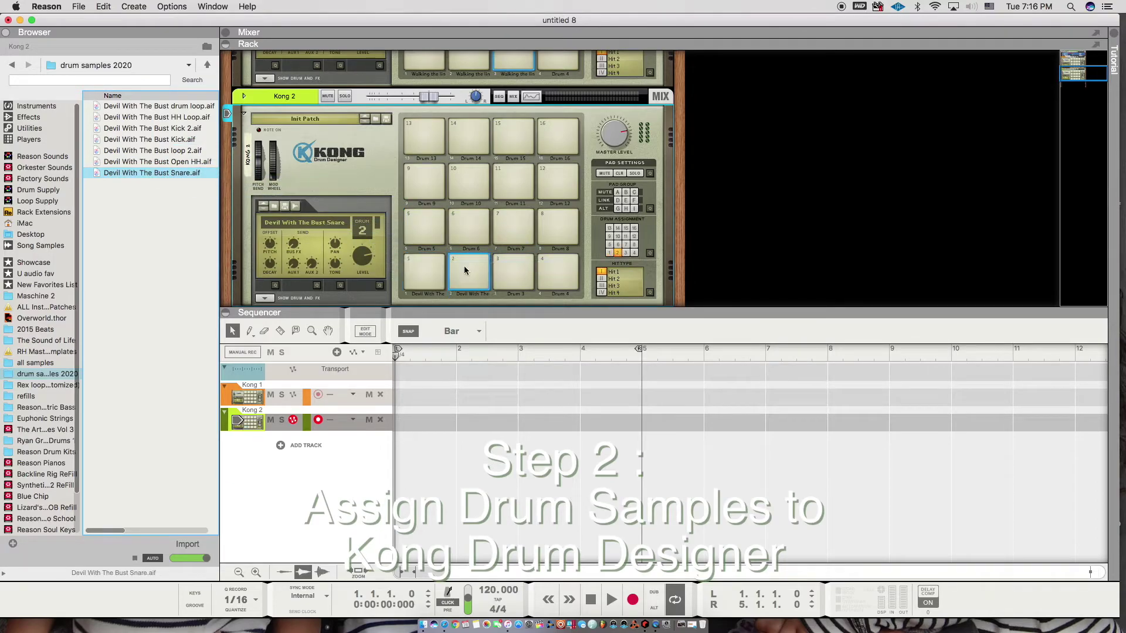
left_click(162, 159)
left_click(154, 119)
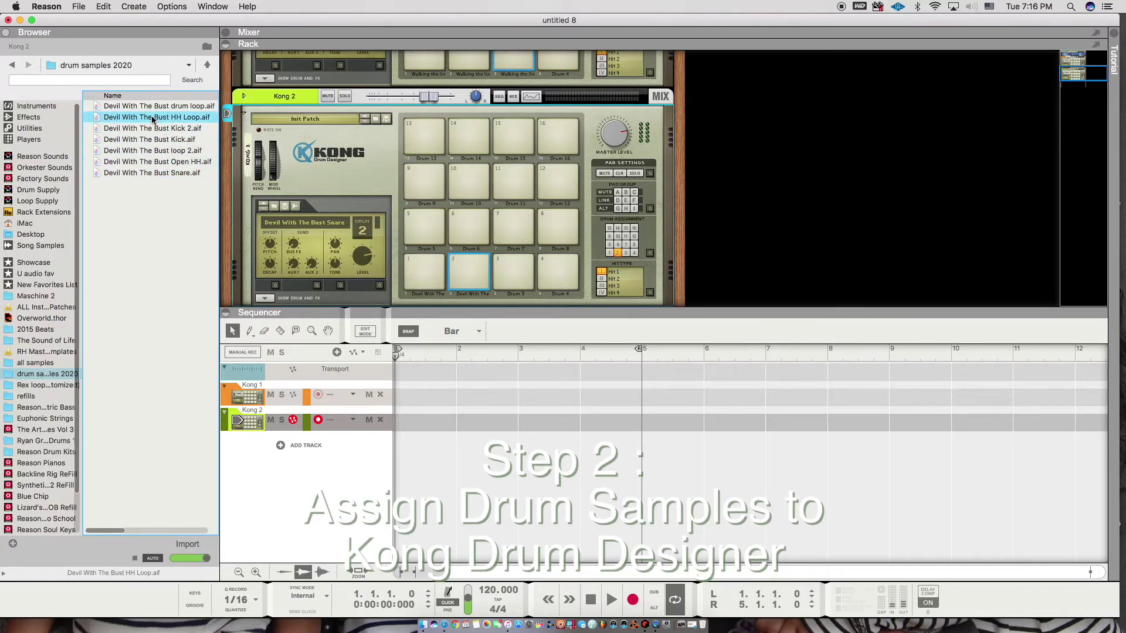
left_click_drag(150, 119, 516, 271)
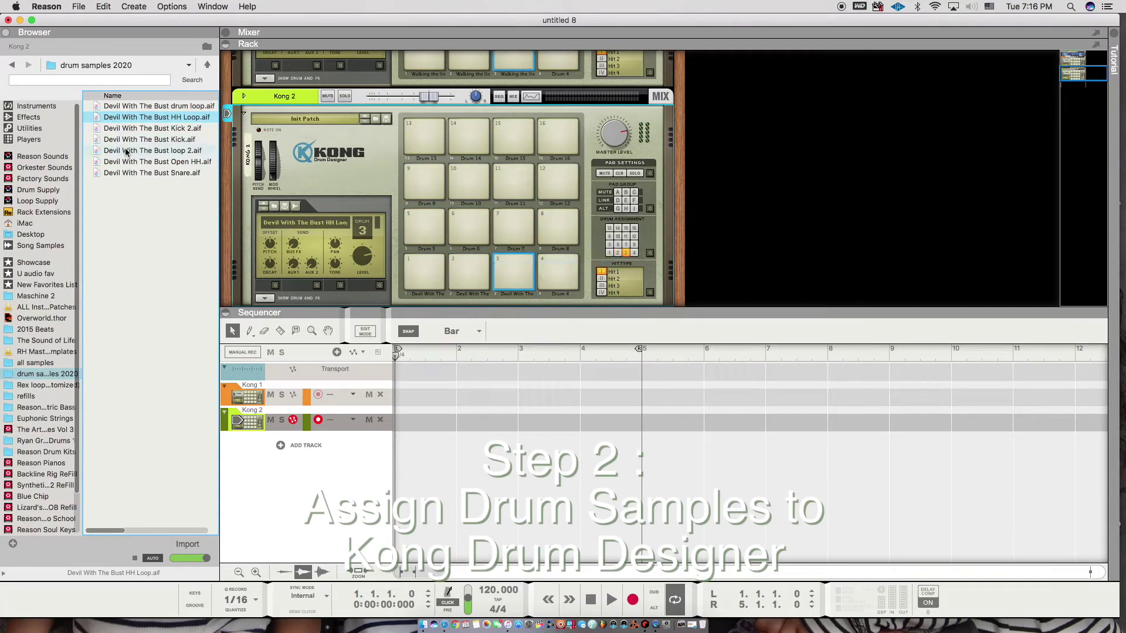
- Assign Devil With The Bust Open HH.aif to pad 4, drum loop.aif to pad 5 and loop 2.aif to pad 6 of Kong 2
left_click(157, 162)
left_click_drag(158, 165, 545, 266)
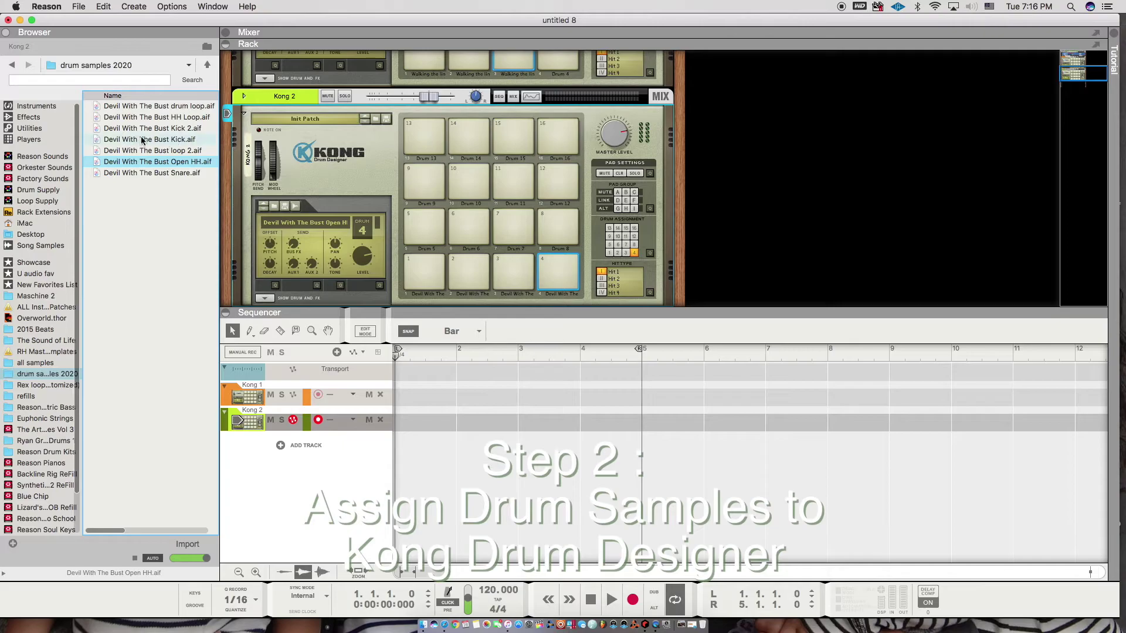
left_click(149, 121)
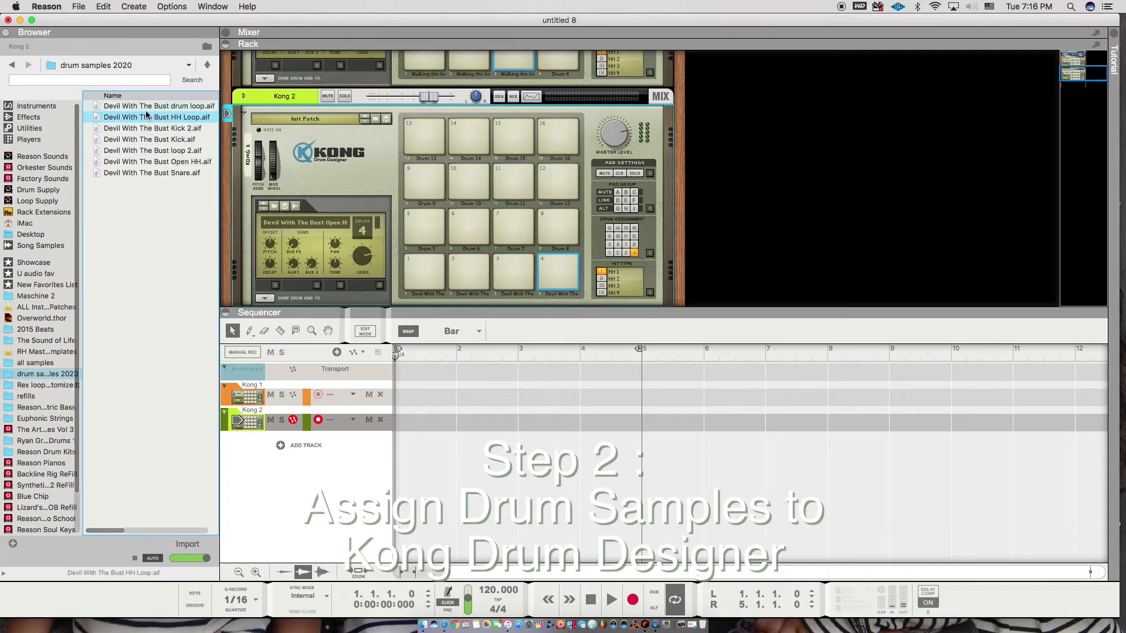
left_click(147, 110)
left_click_drag(147, 111, 427, 226)
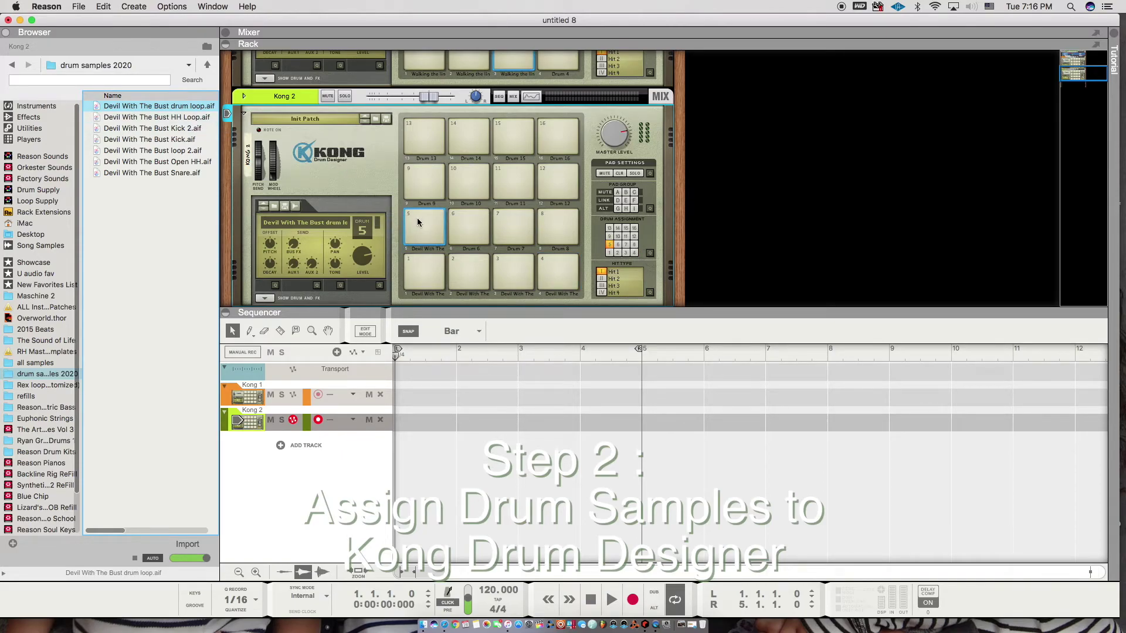
left_click(155, 151)
left_click_drag(134, 154, 450, 226)
- Audition the drum samples on Kong 2 pads 1 to 4 and turn up the device's master level
left_click(419, 265)
left_click(469, 273)
left_click(515, 271)
left_click(558, 272)
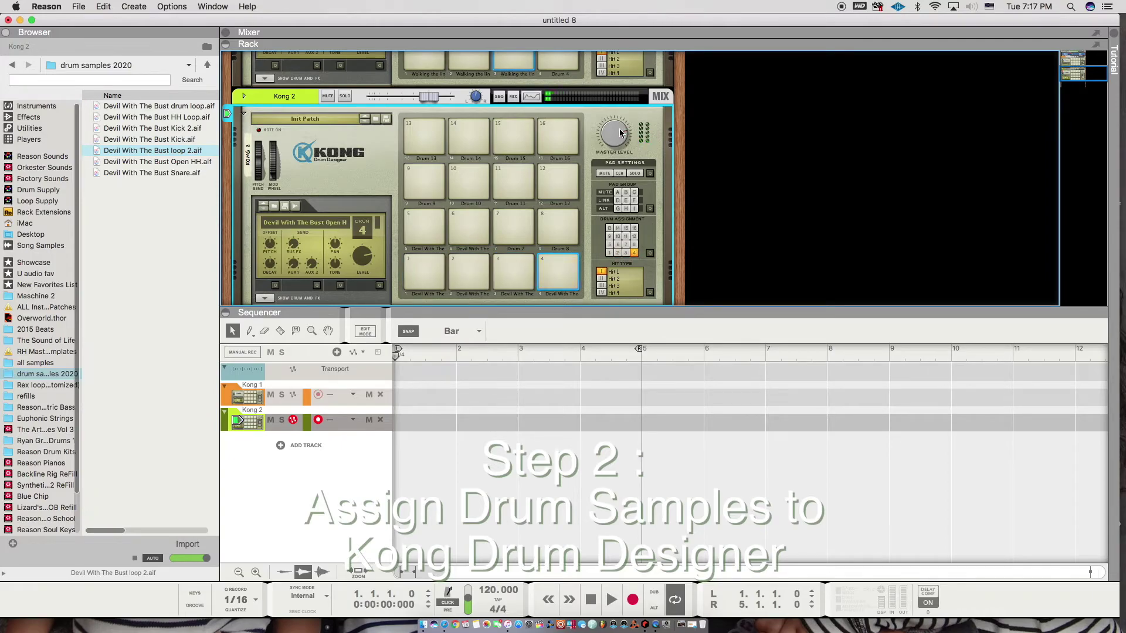
left_click(437, 261)
left_click(491, 269)
left_click(514, 271)
left_click(557, 271)
left_click(469, 271)
left_click(423, 270)
left_click(422, 261)
left_click(466, 269)
left_click(510, 271)
left_click(547, 269)
- Add an Audiomatic Retro Transformer effect below Kong 2 and select its Bottom preset
left_click(52, 107)
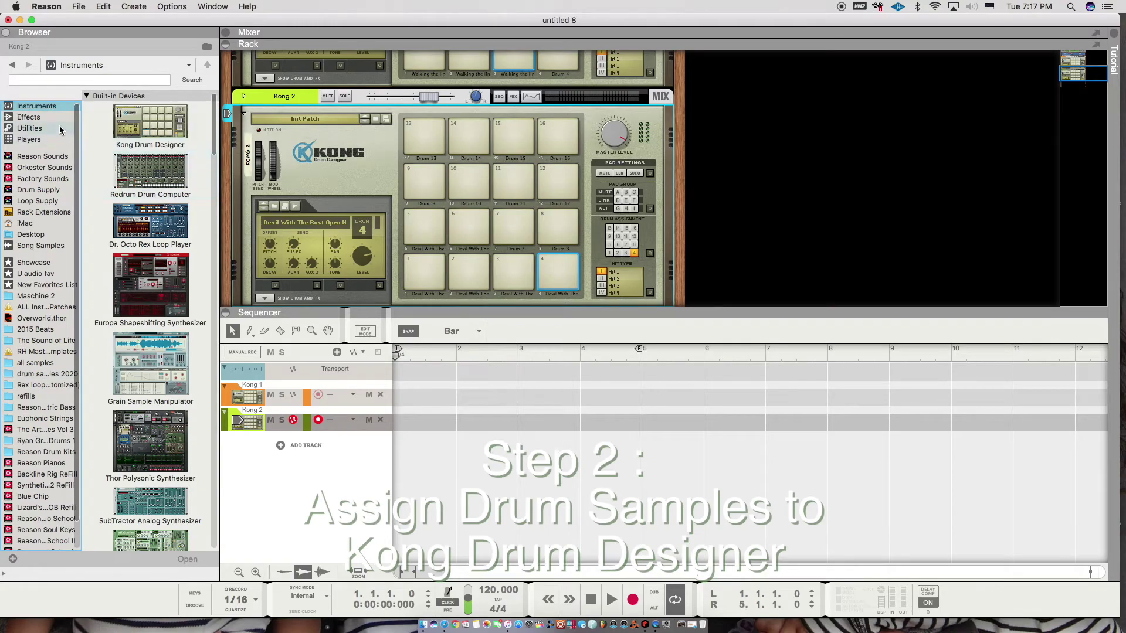
left_click(48, 117)
left_click(214, 115)
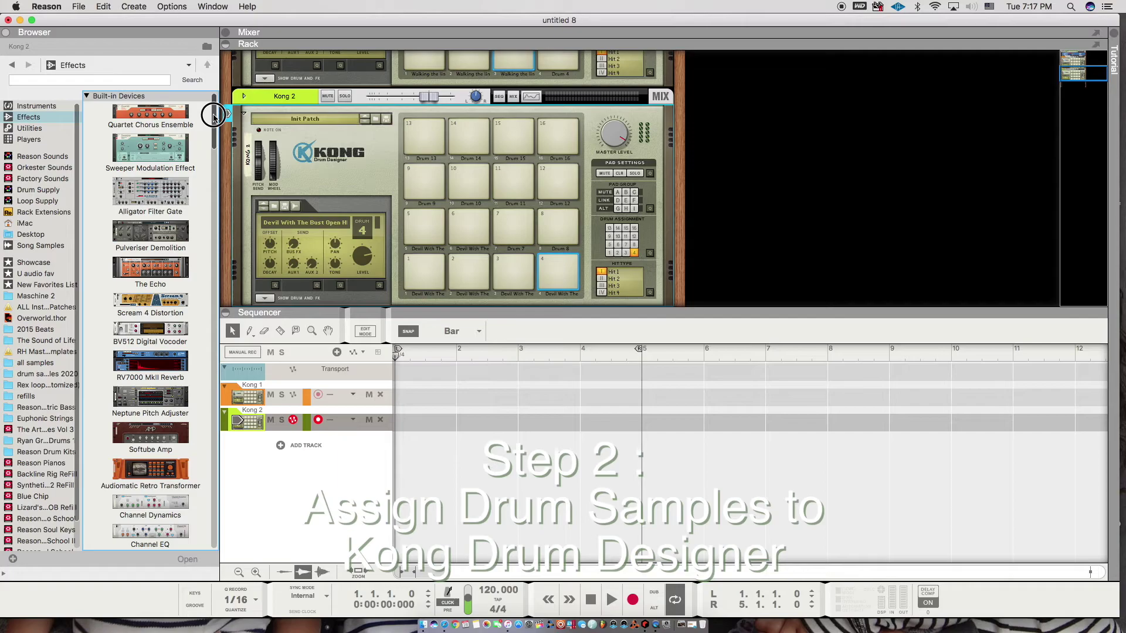
scroll(214, 116, "down", 3)
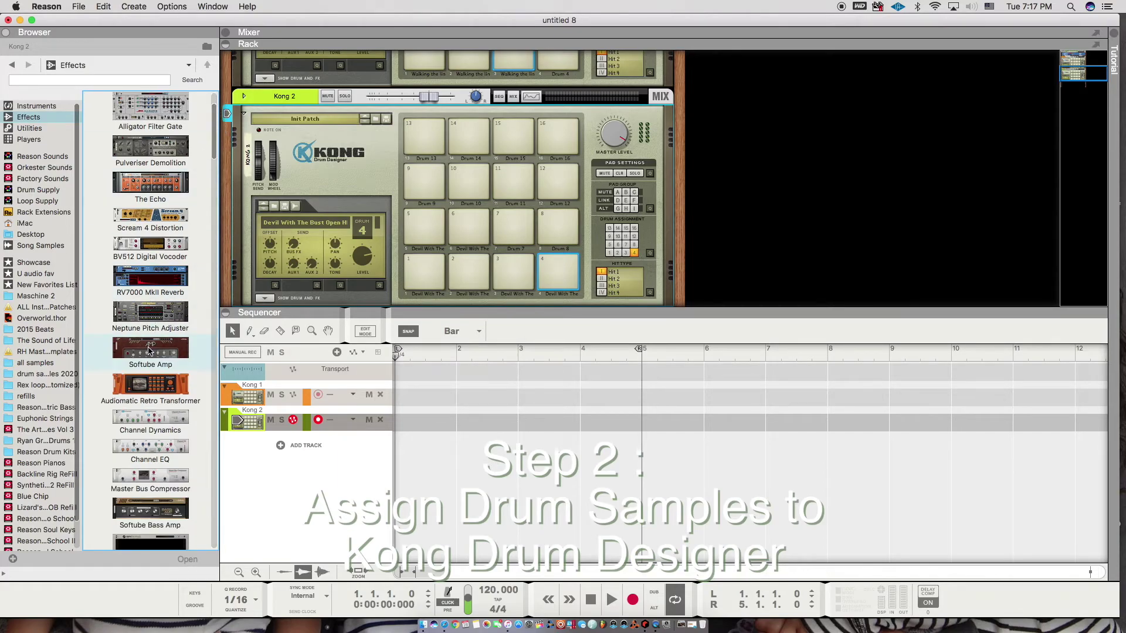
left_click(152, 384)
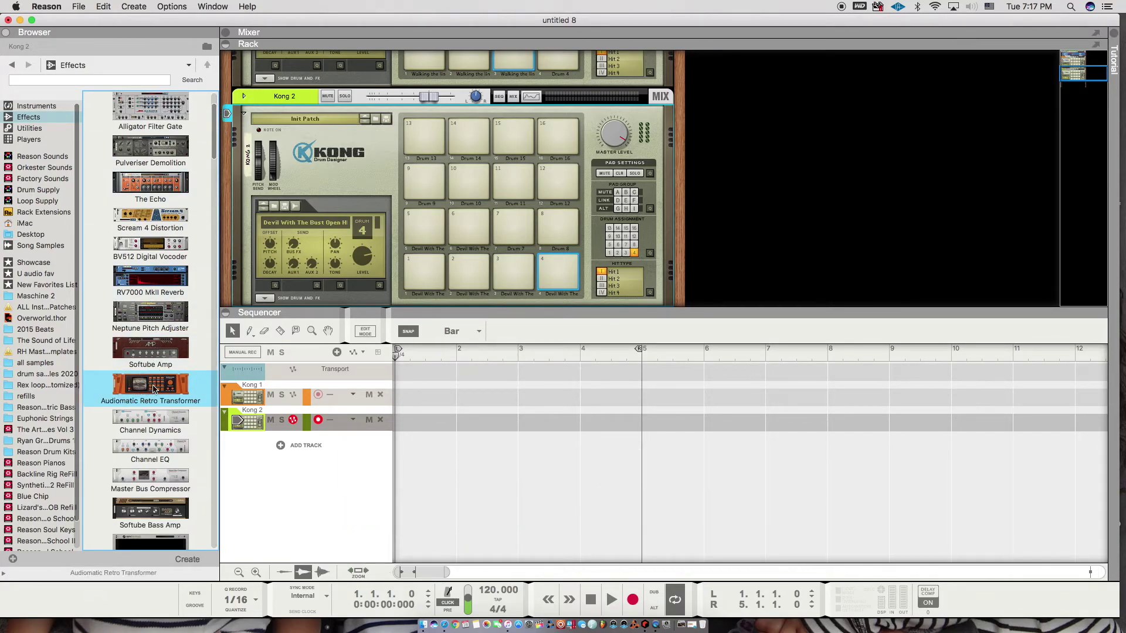
mouse_move(155, 386)
left_mouse_down()
mouse_move(232, 346)
mouse_move(161, 376)
left_mouse_up()
left_click(155, 385)
left_click_drag(155, 385, 452, 265)
left_click(519, 212)
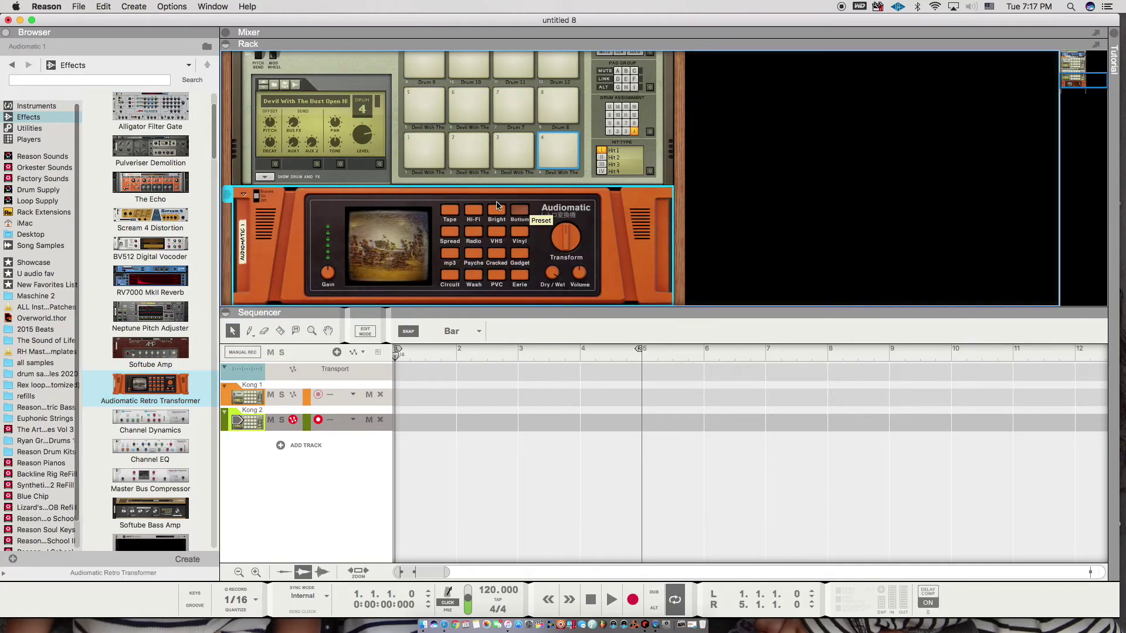
- Raise the level of the kick on Kong 2 pad 1 to about 112 and audition pads 1, 2 and 5
left_click(428, 154)
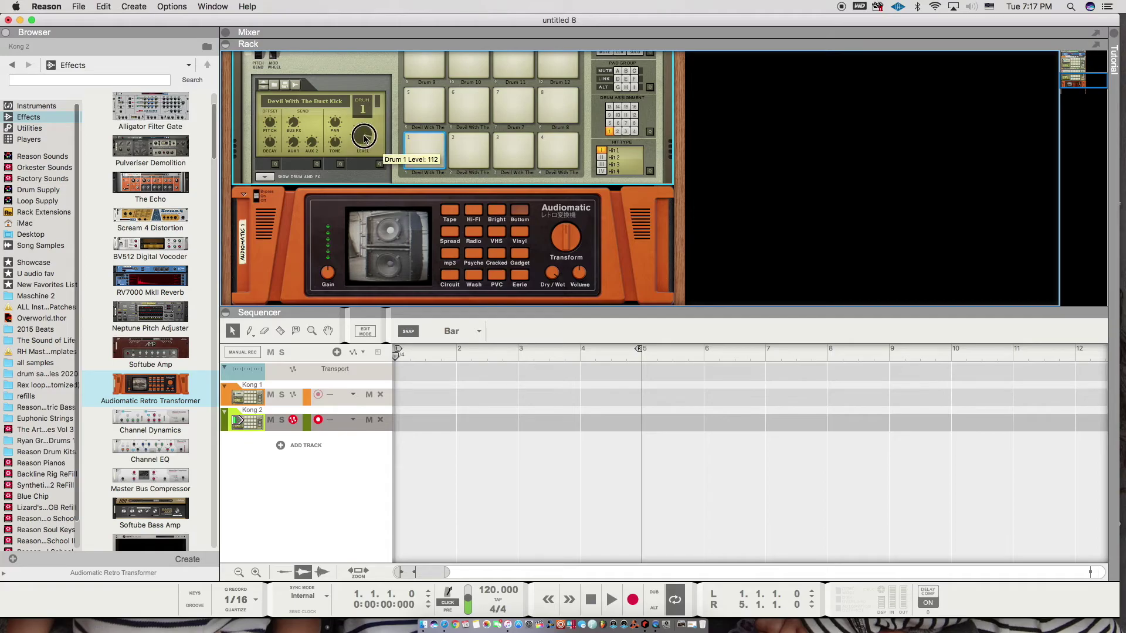
left_click(434, 114)
left_click(463, 148)
left_click(463, 145)
left_click(420, 144)
left_click(420, 144)
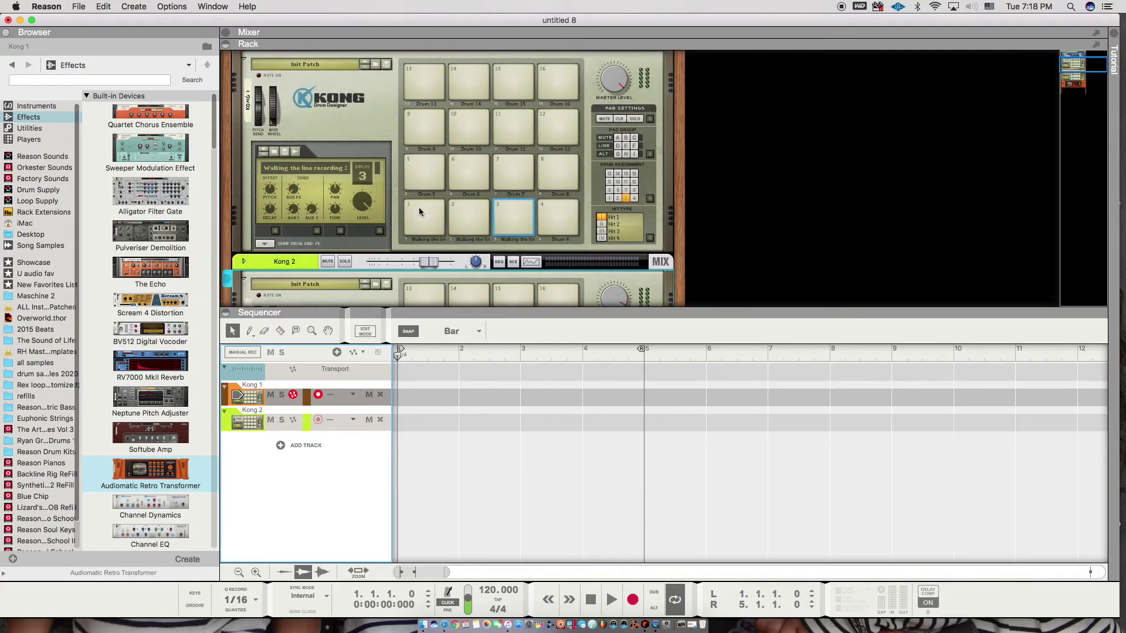
- Enlarge the rack area by lowering its boundary with the sequencer
left_click_drag(421, 317, 412, 376)
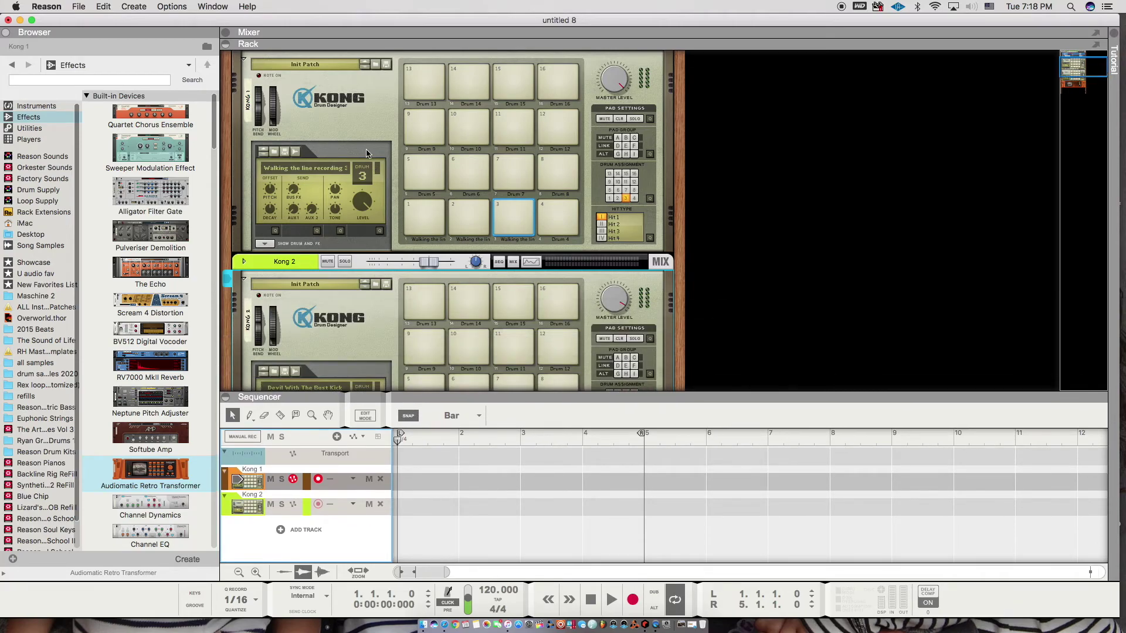